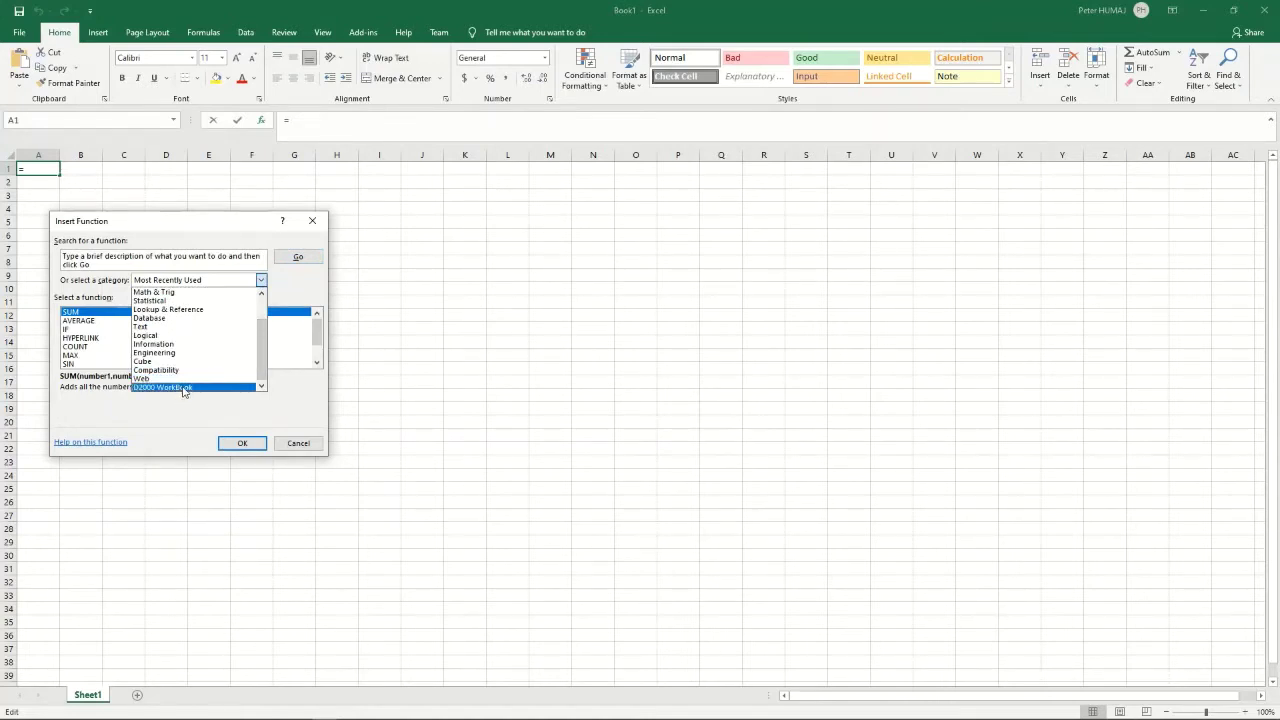
# - Insert D2_GetValue from the D2000 WorkBook category into A1 with ObjName Sec
pyautogui.click(184, 390)
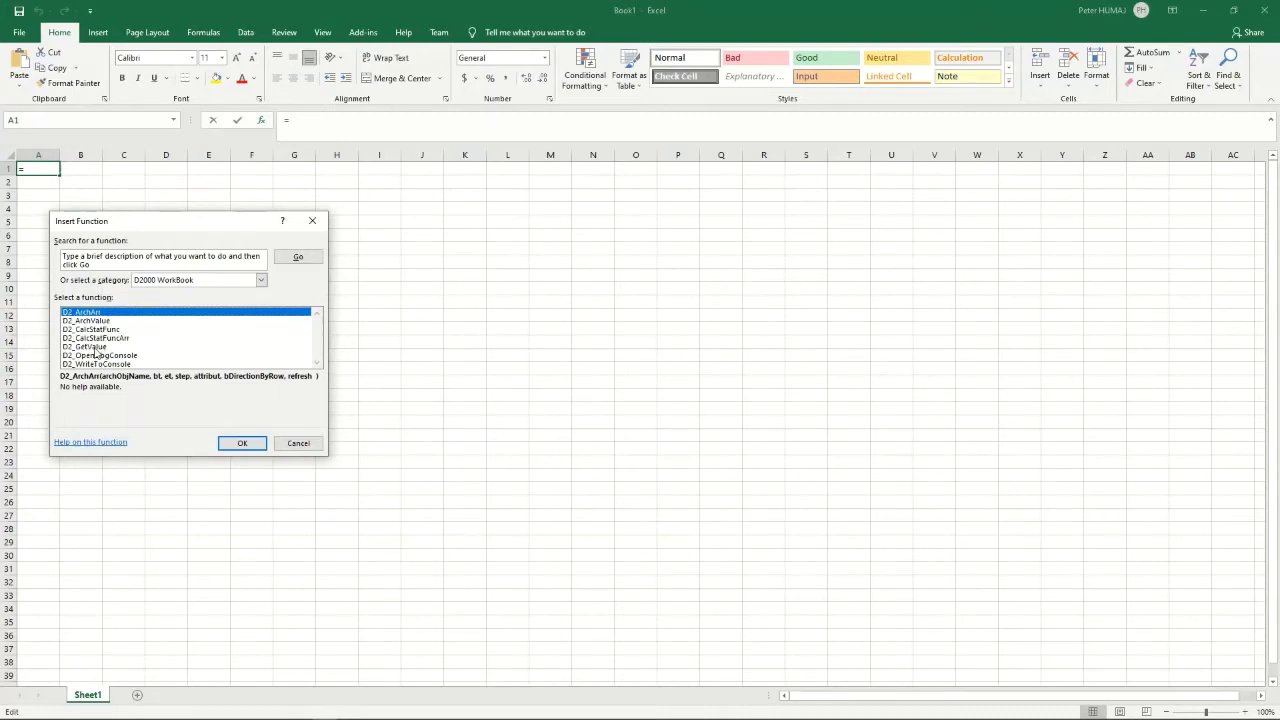
pyautogui.click(99, 348)
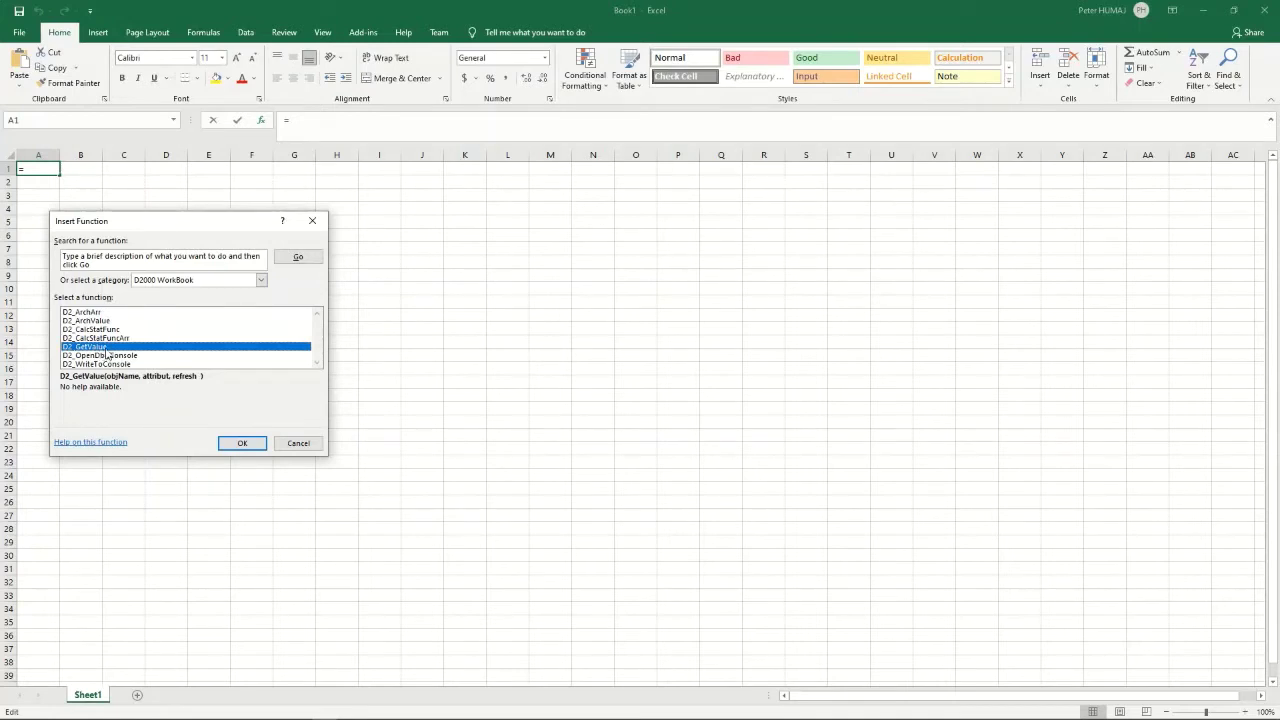
pyautogui.doubleClick(99, 347)
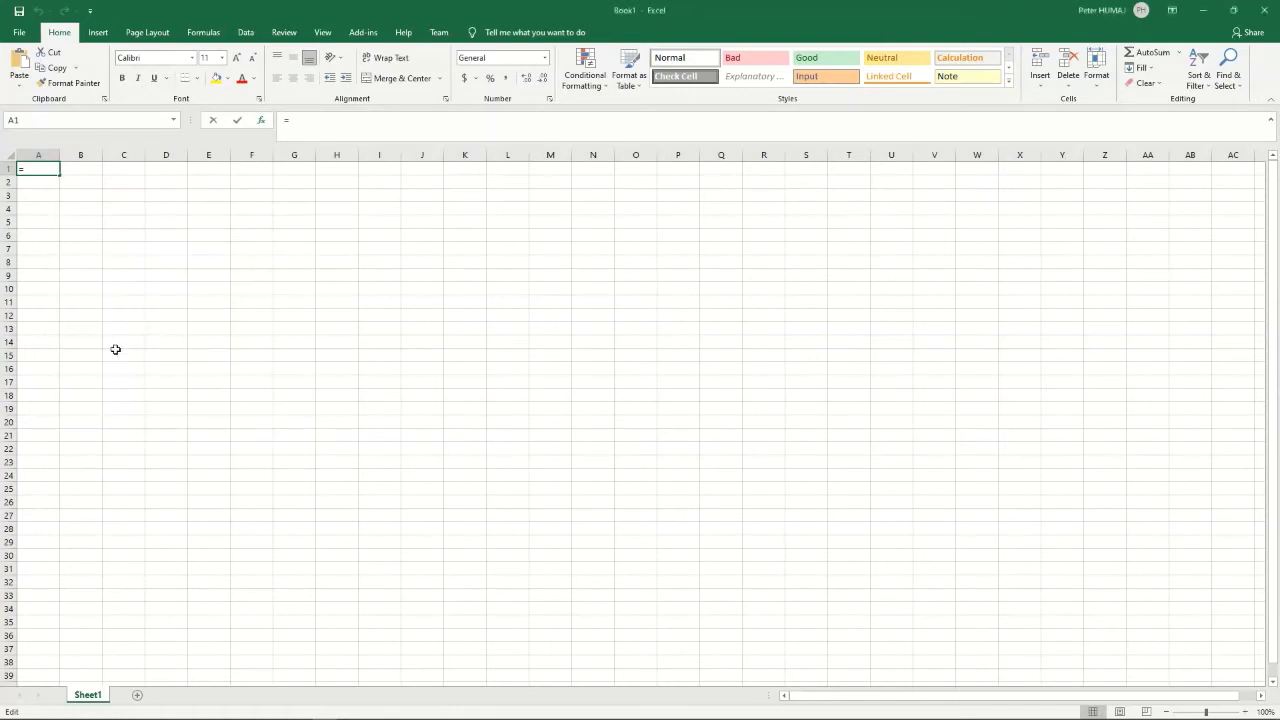
pyautogui.write('Sec')
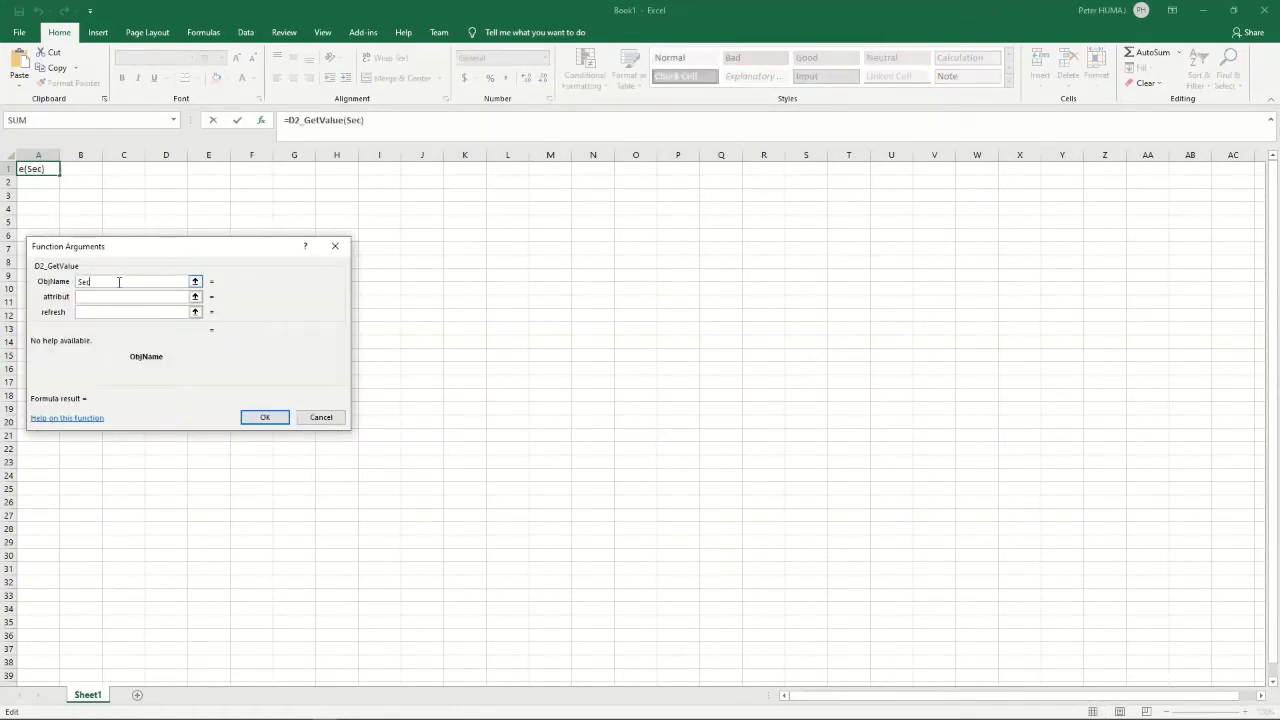
# - Log on to the D2000 server, then step through the attribut and refresh arguments
pyautogui.click(107, 297)
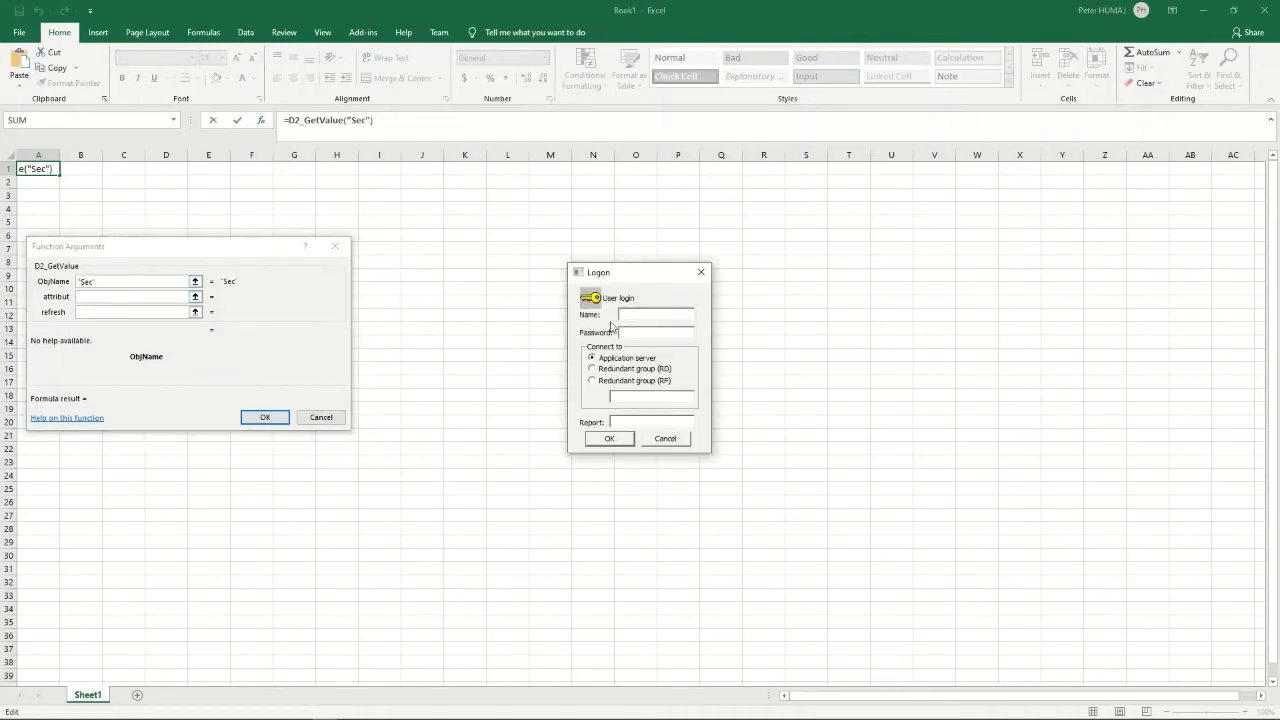
pyautogui.moveTo(647, 279); pyautogui.dragTo(523, 238)
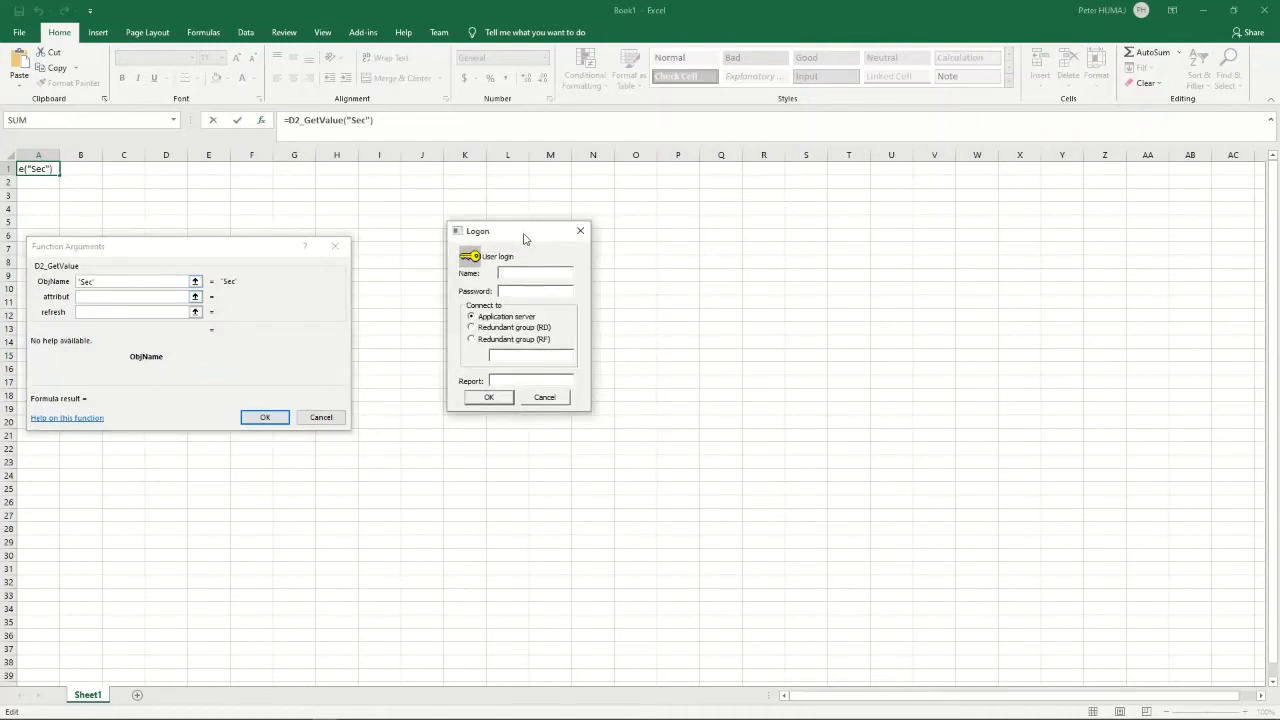
pyautogui.write('SystemD2000')
pyautogui.hotkey('ctrl', 'v')
pyautogui.click(499, 397)
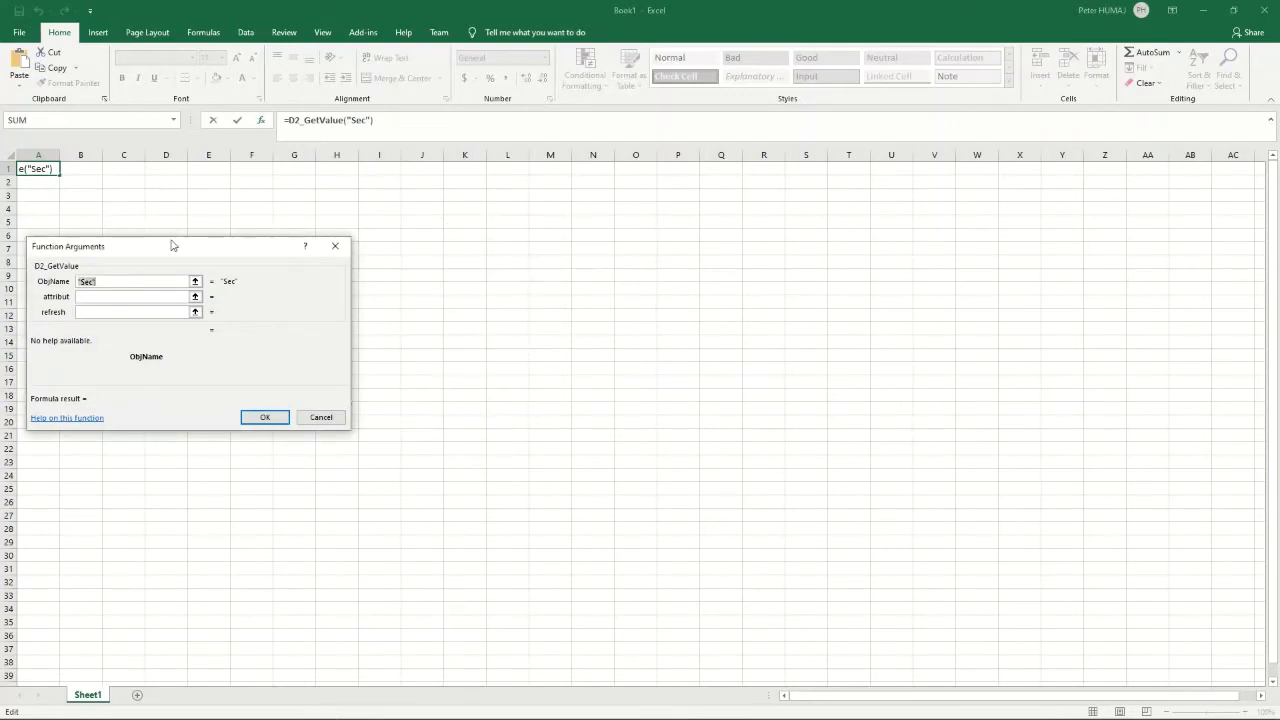
pyautogui.press('Tab')
pyautogui.click(82, 312)
# - Insert =D2_GetValue("Sec") into A1, widen column A, and recalculate the workbook
pyautogui.click(265, 418)
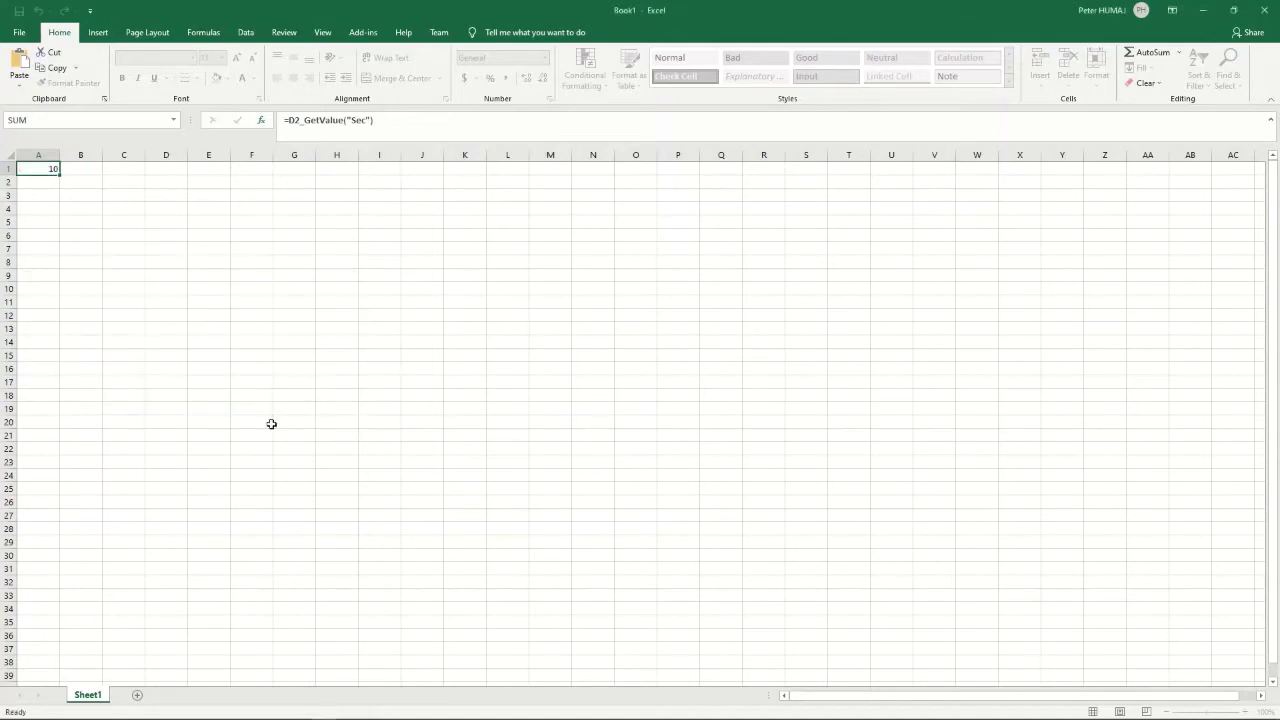
pyautogui.moveTo(60, 157); pyautogui.dragTo(131, 158)
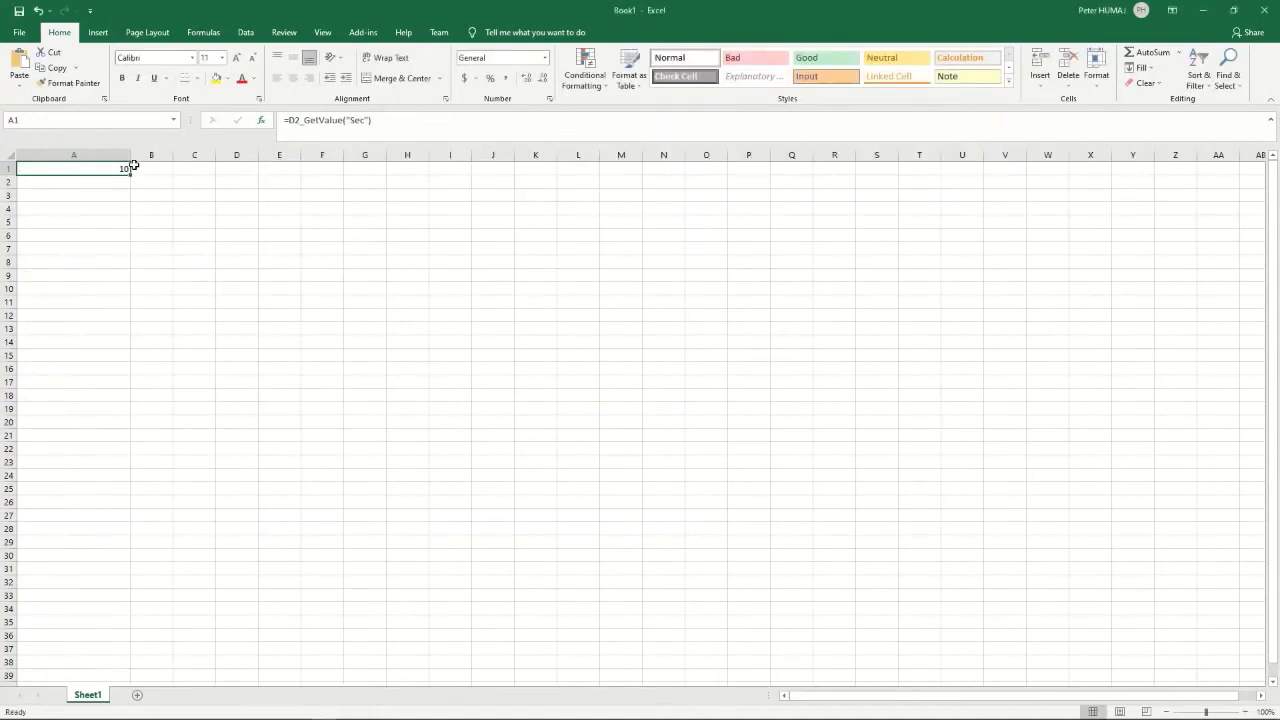
pyautogui.press('F2')
pyautogui.hotkey('ctrl', 'Return')
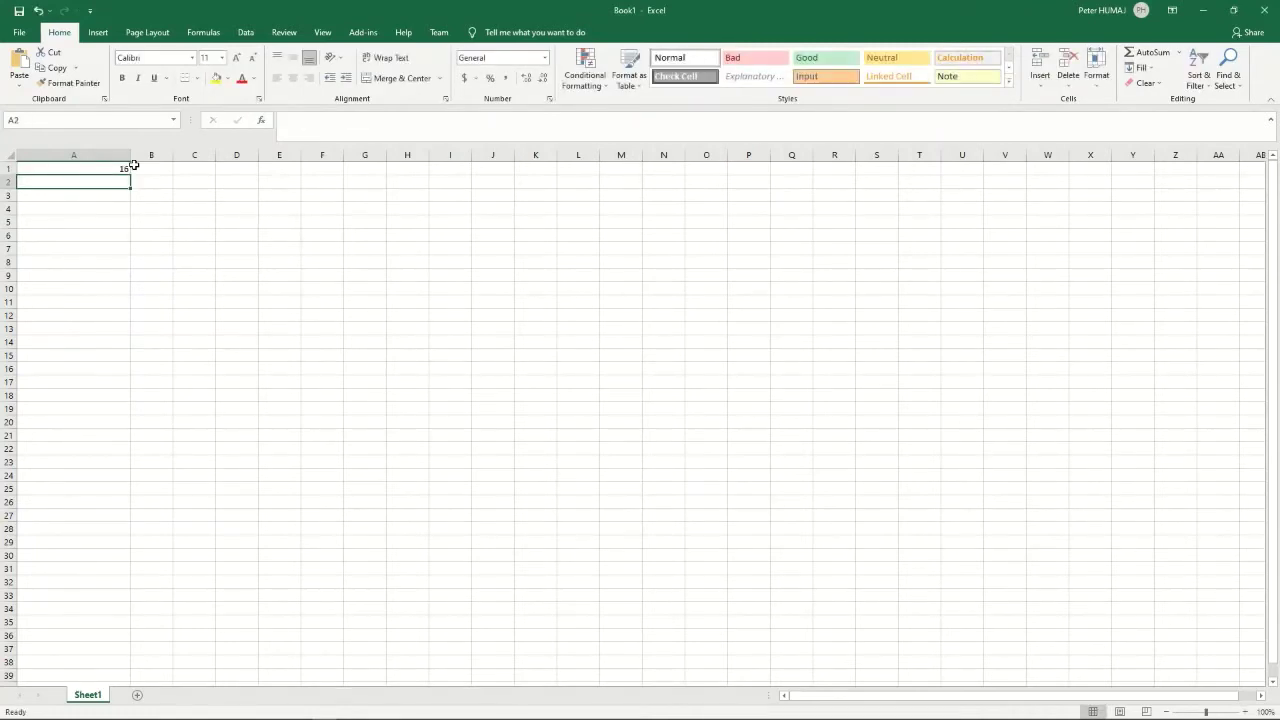
pyautogui.press('Return')
pyautogui.click(192, 33)
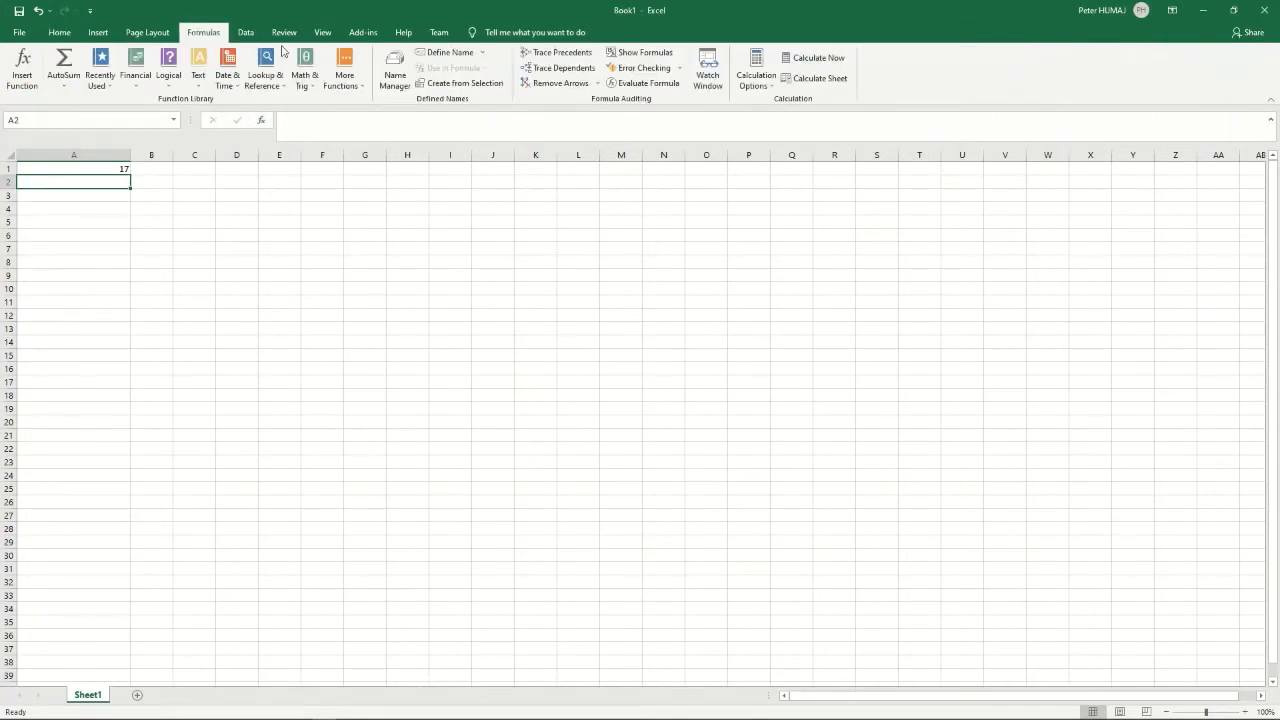
pyautogui.click(800, 62)
# - Change A1 to =D2_GetValue("Sec",,NOW()) and recalculate it several times
pyautogui.click(111, 170)
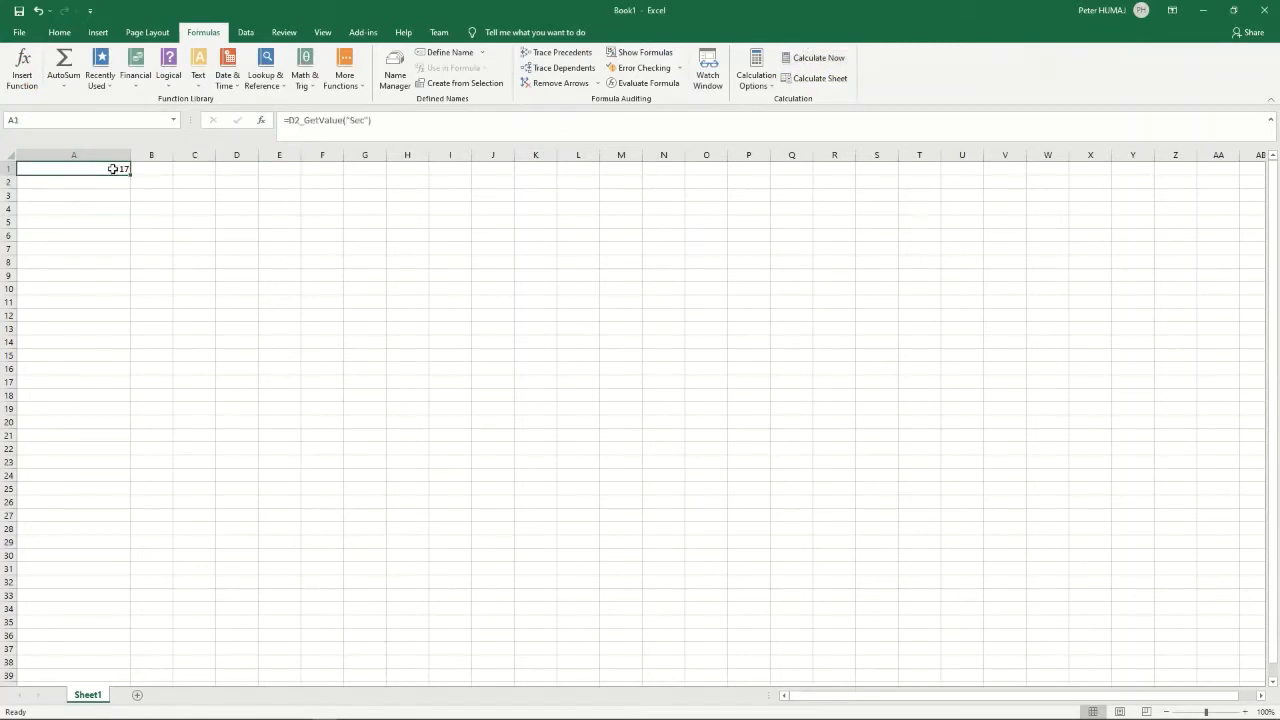
pyautogui.doubleClick(113, 169)
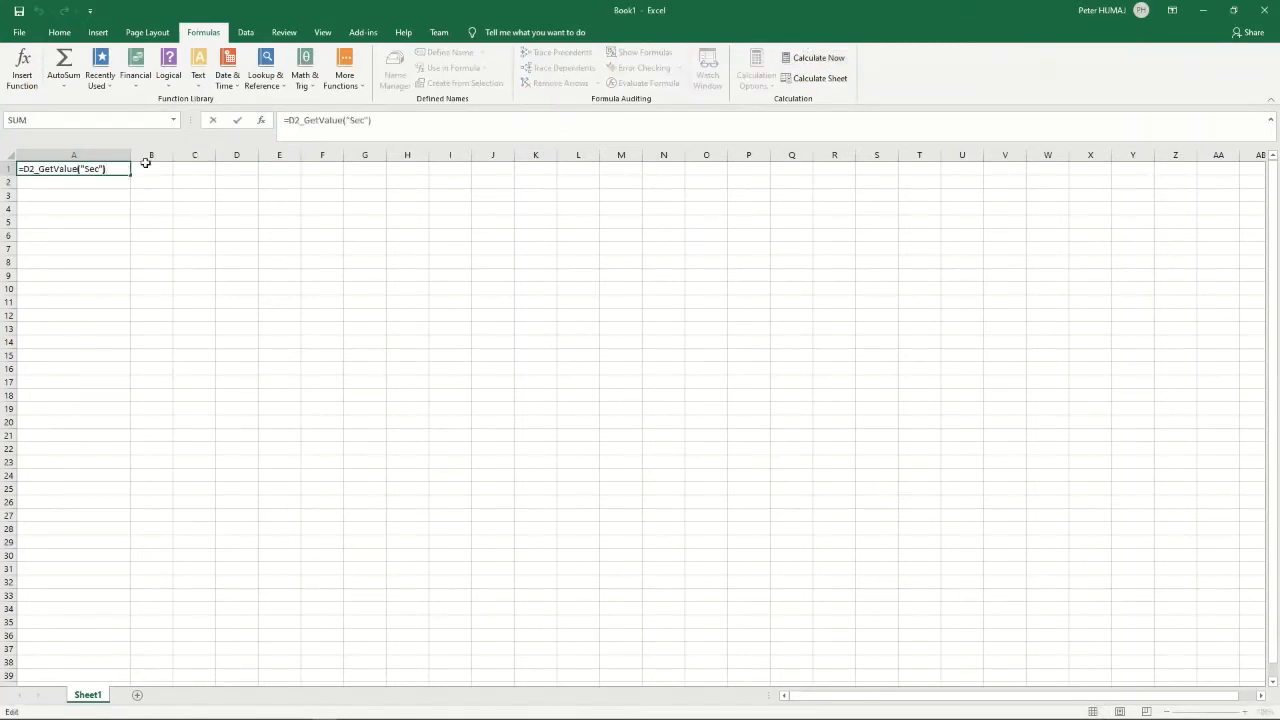
pyautogui.write(',,NOW()')
pyautogui.press('Return')
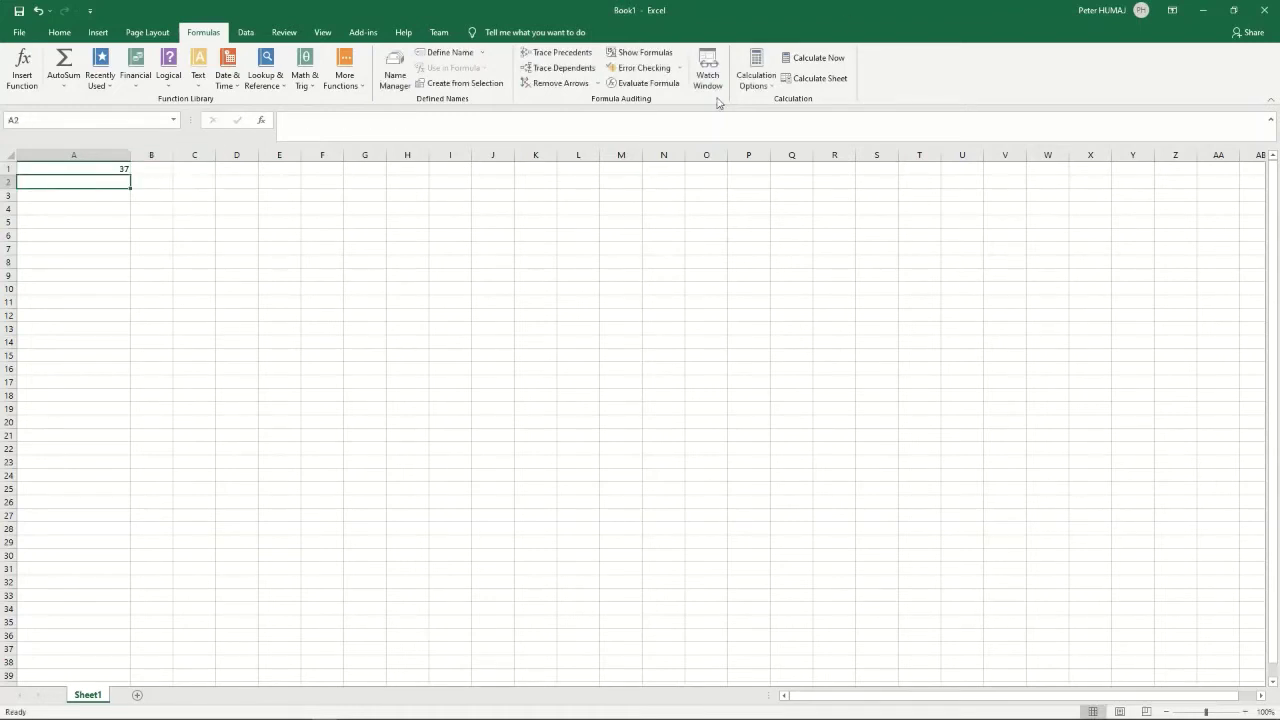
pyautogui.click(817, 60)
pyautogui.click(817, 60)
pyautogui.click(817, 60)
# - Copy A1's formula to A2, point it at SV.Modbus[1]^ObjA, and recalculate
pyautogui.click(105, 172)
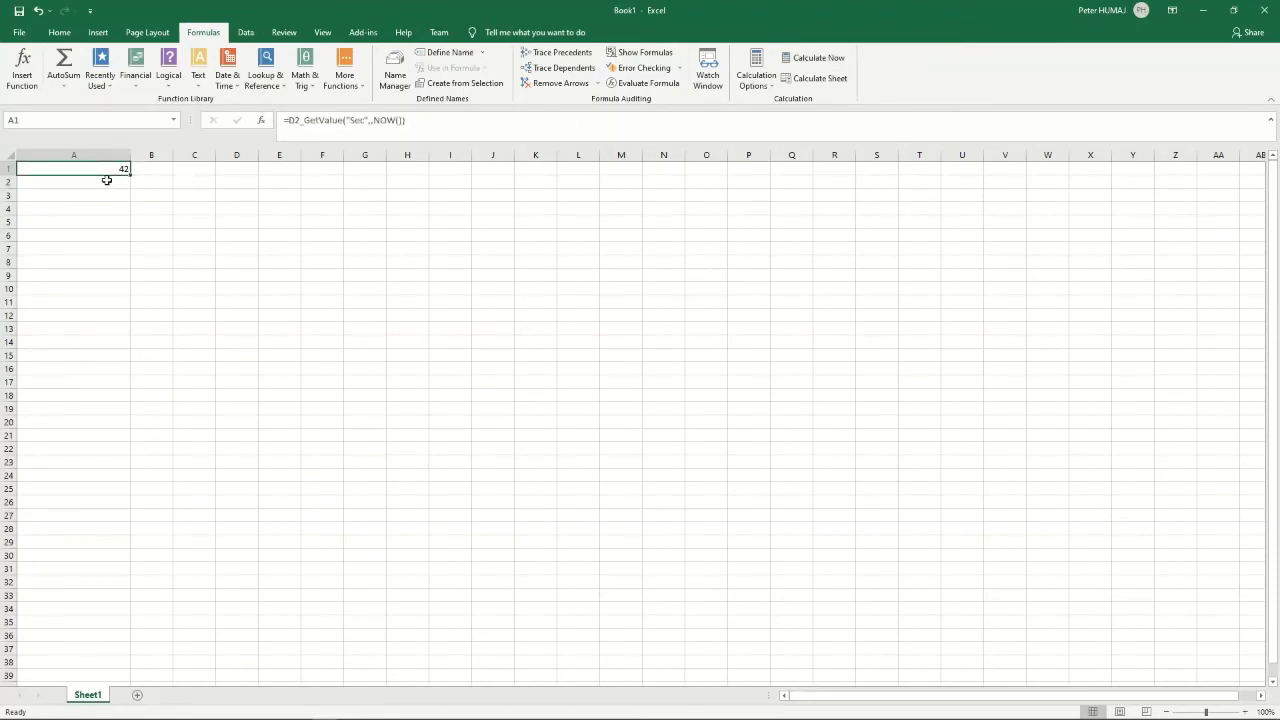
pyautogui.hotkey('ctrl', 'c')
pyautogui.click(106, 180)
pyautogui.hotkey('ctrl', 'v')
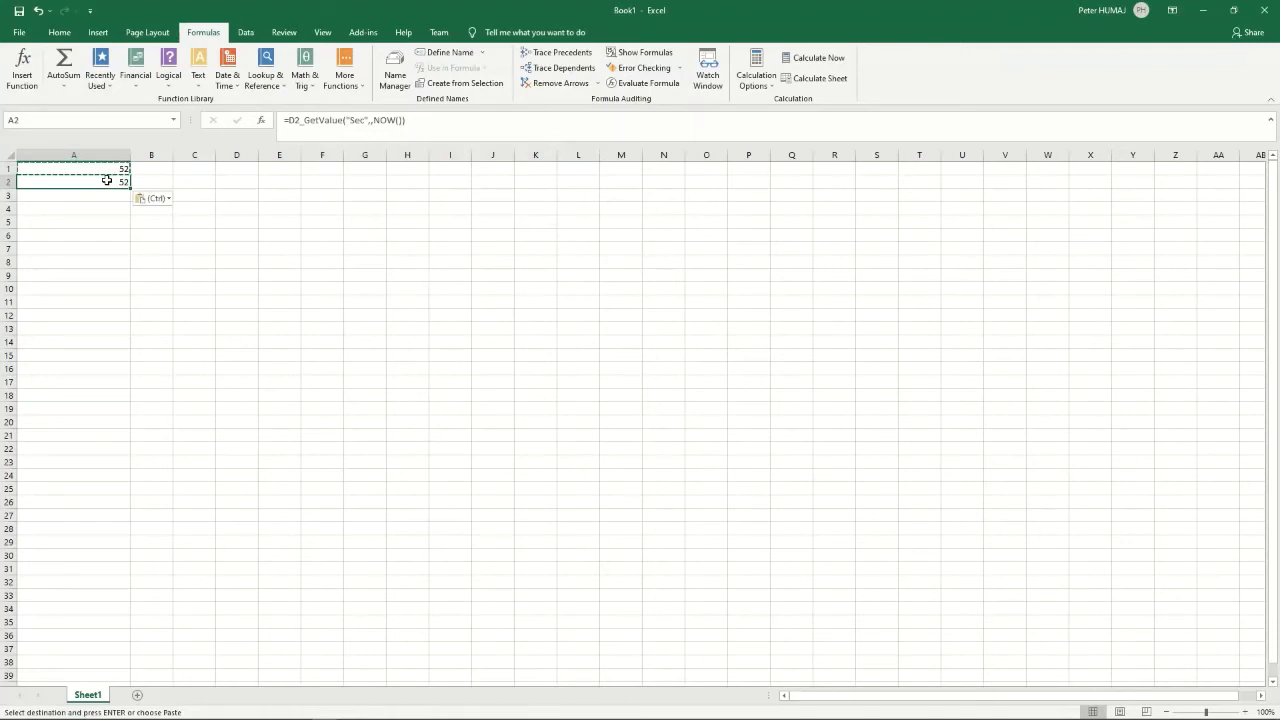
pyautogui.press('Escape')
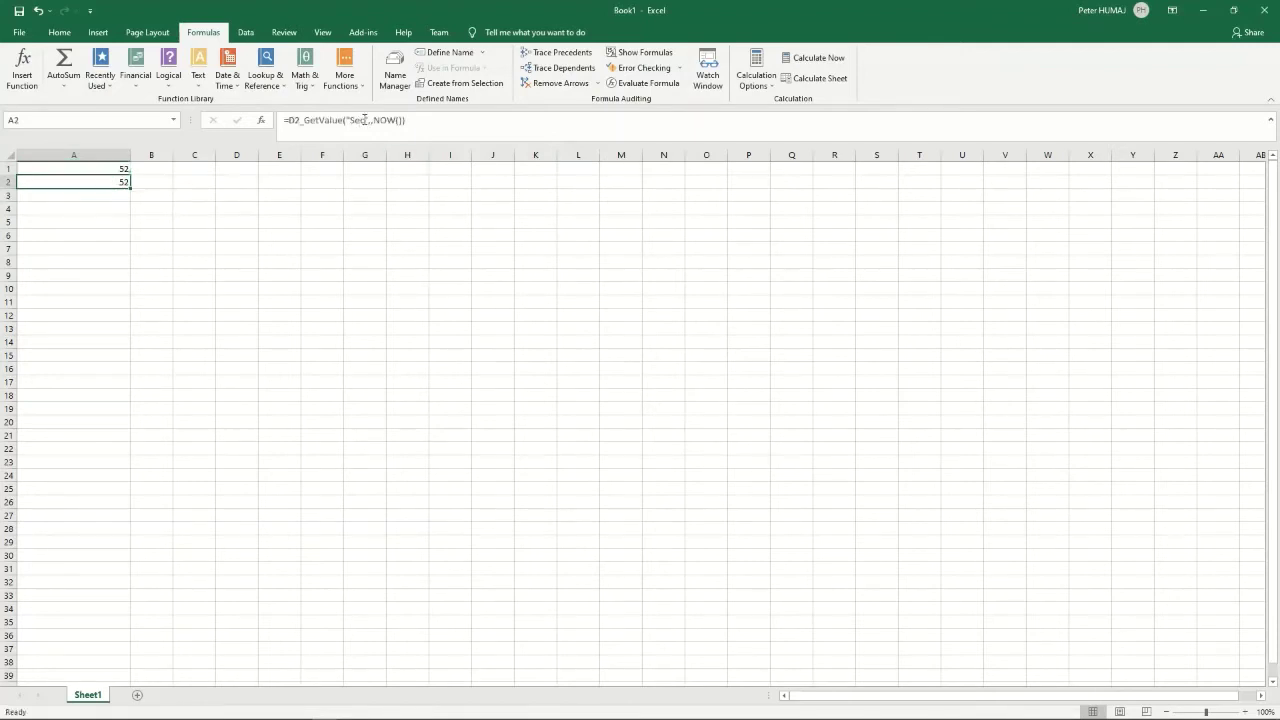
pyautogui.click(360, 120)
pyautogui.press('BackSpace')
pyautogui.press('BackSpace')
pyautogui.press('BackSpace')
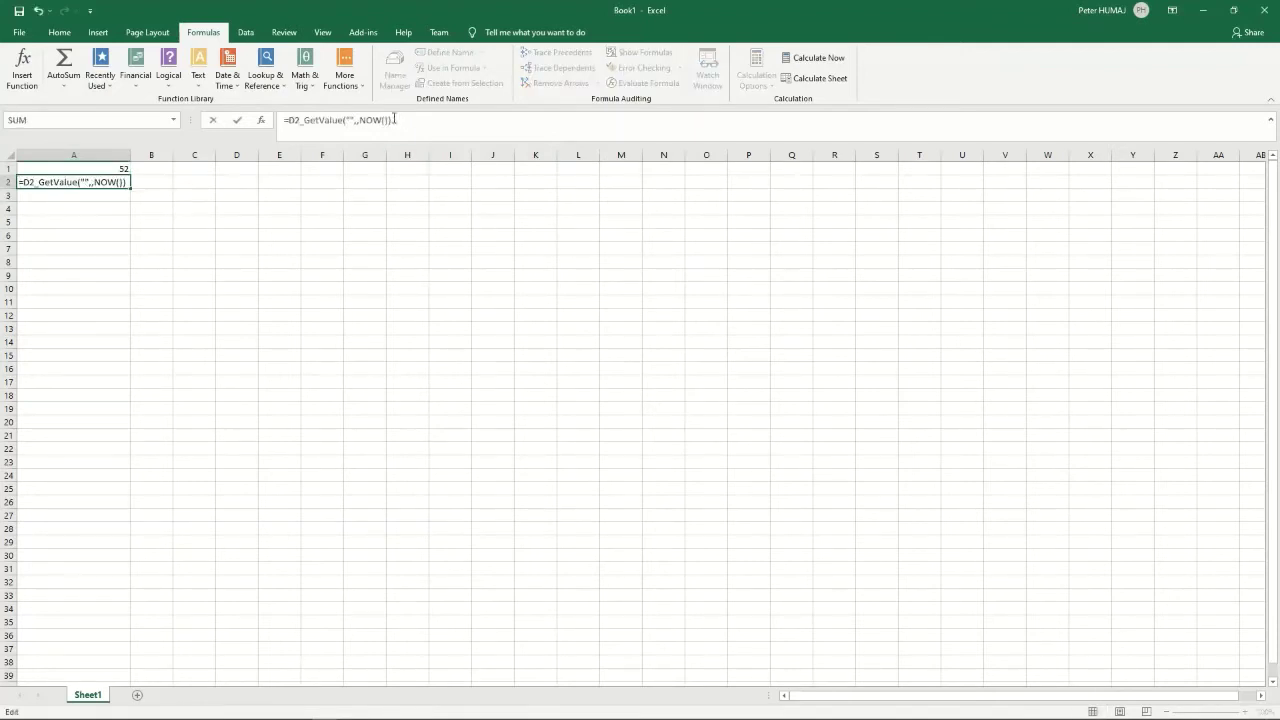
pyautogui.write('SV.Modbu')
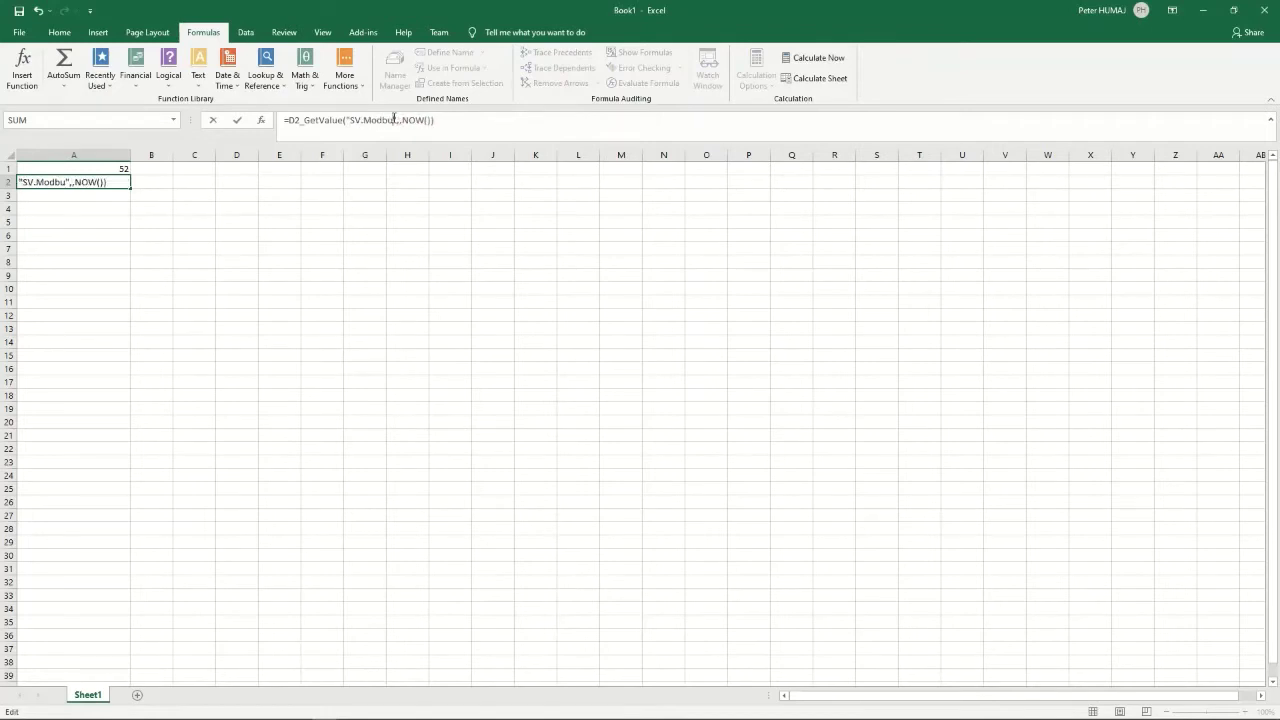
pyautogui.write('s[1]^ObjA')
pyautogui.press('Return')
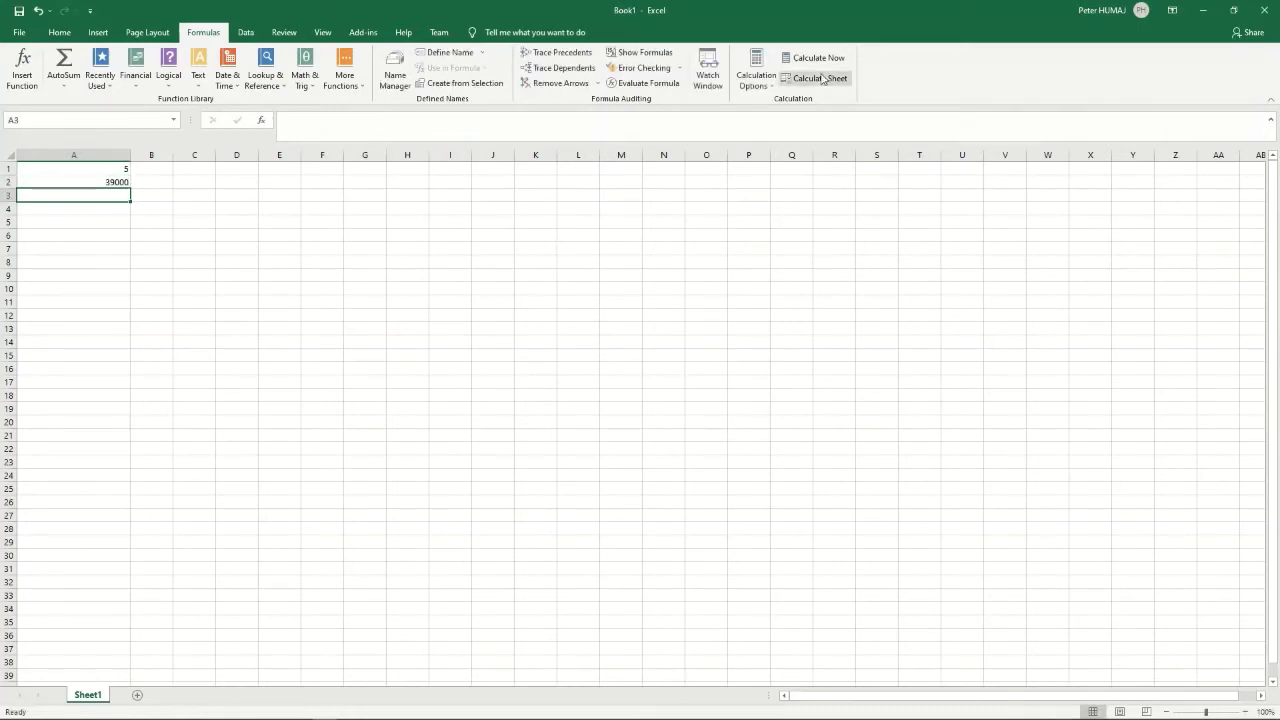
pyautogui.click(811, 58)
pyautogui.click(811, 60)
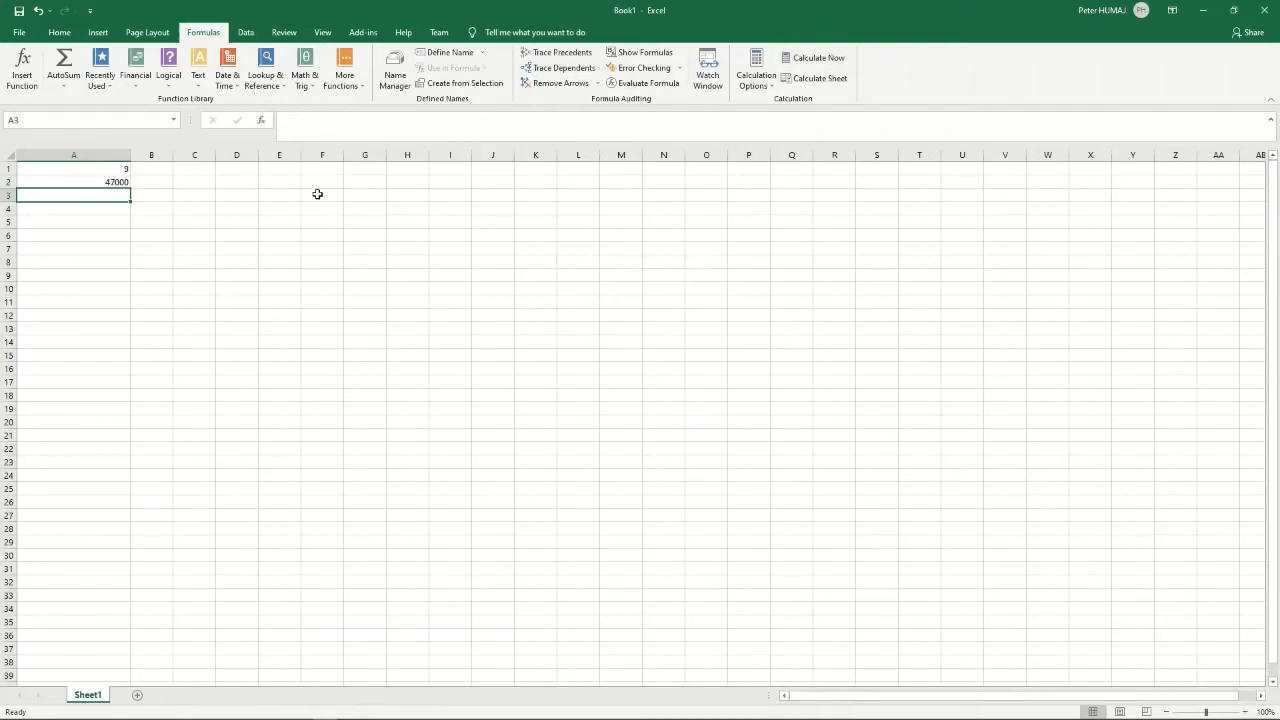
# - Copy A2's formula to A3 and add "TIM" as the attribute argument
pyautogui.press('Up')
pyautogui.hotkey('ctrl', 'c')
pyautogui.press('Down')
pyautogui.hotkey('ctrl', 'v')
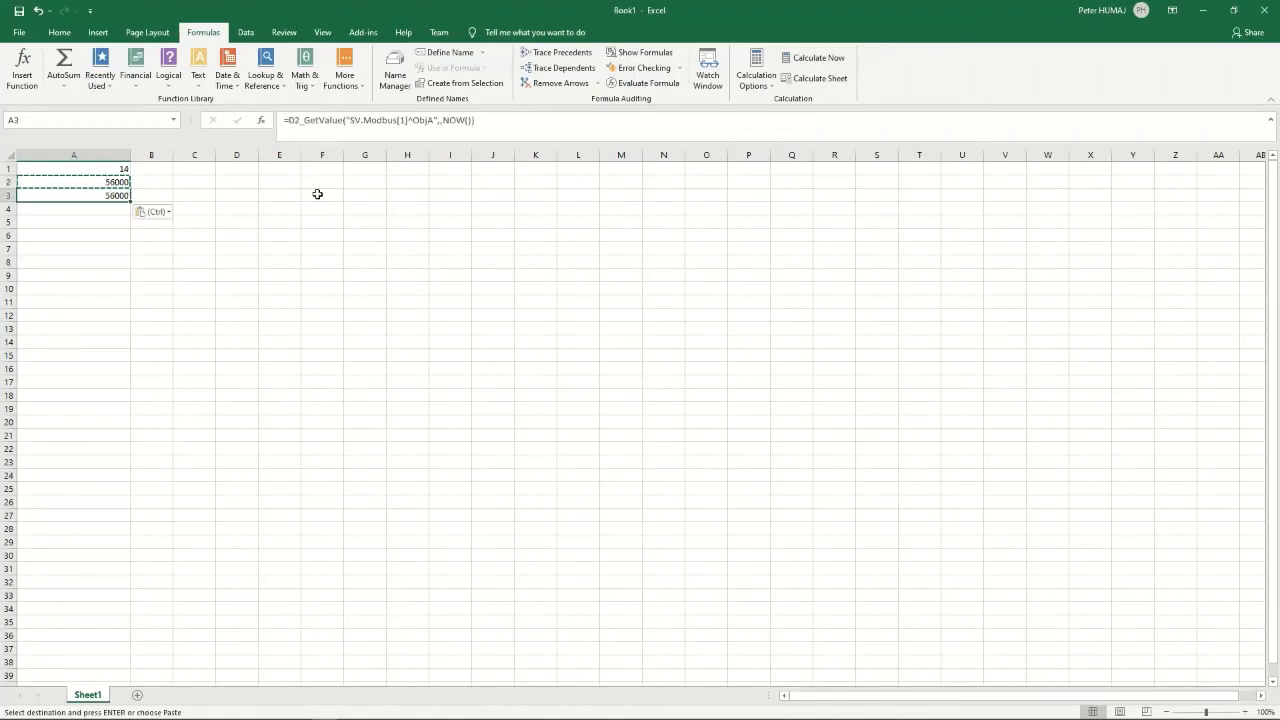
pyautogui.press('F2')
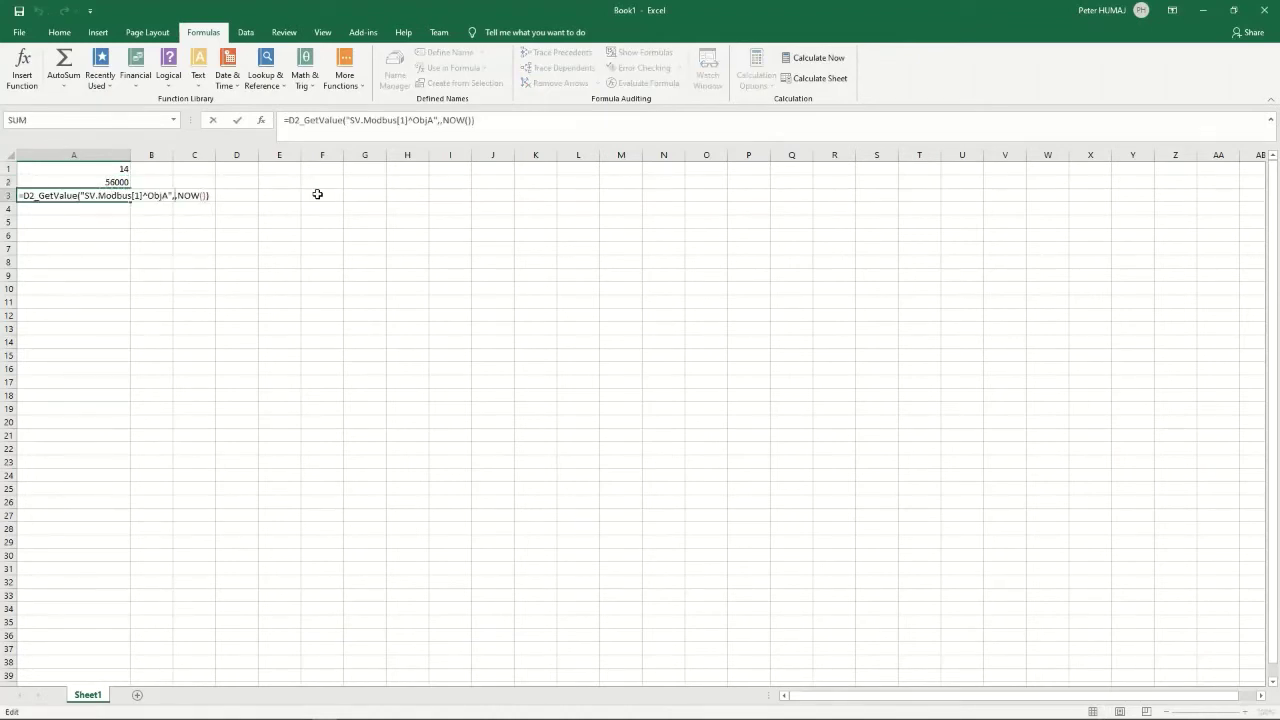
pyautogui.write('"TIM"')
pyautogui.press('Return')
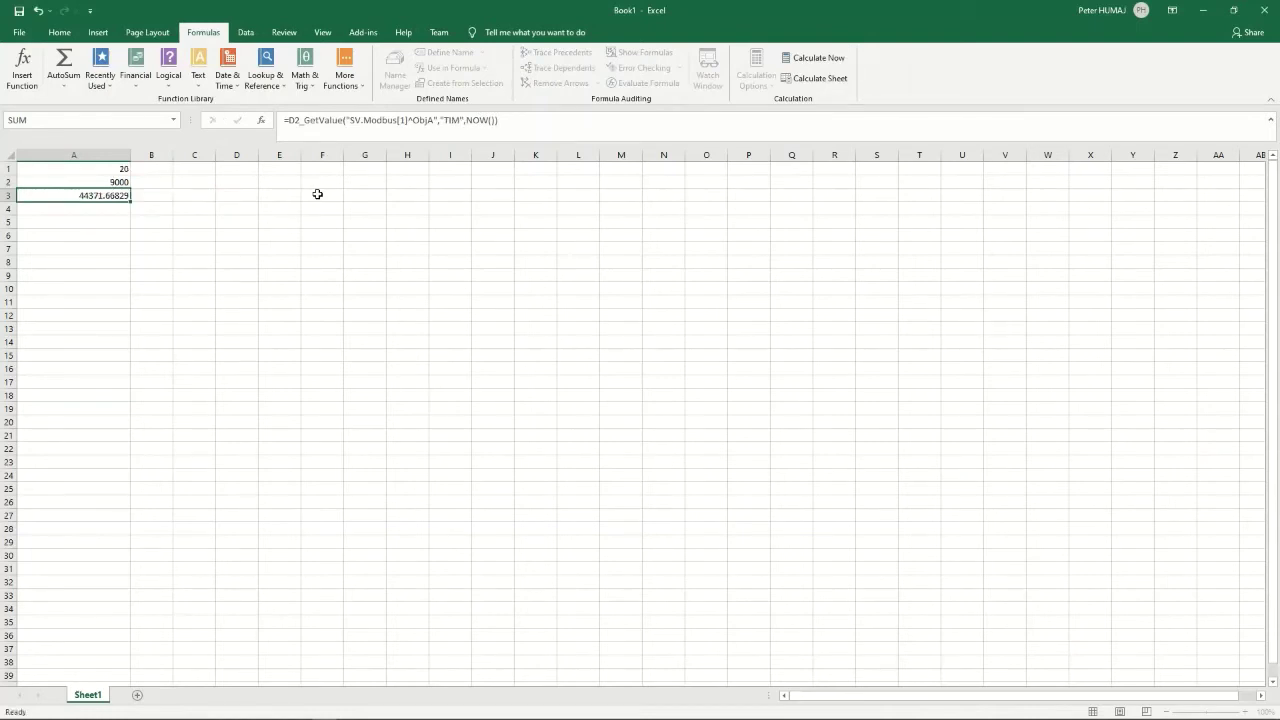
pyautogui.press('Up')
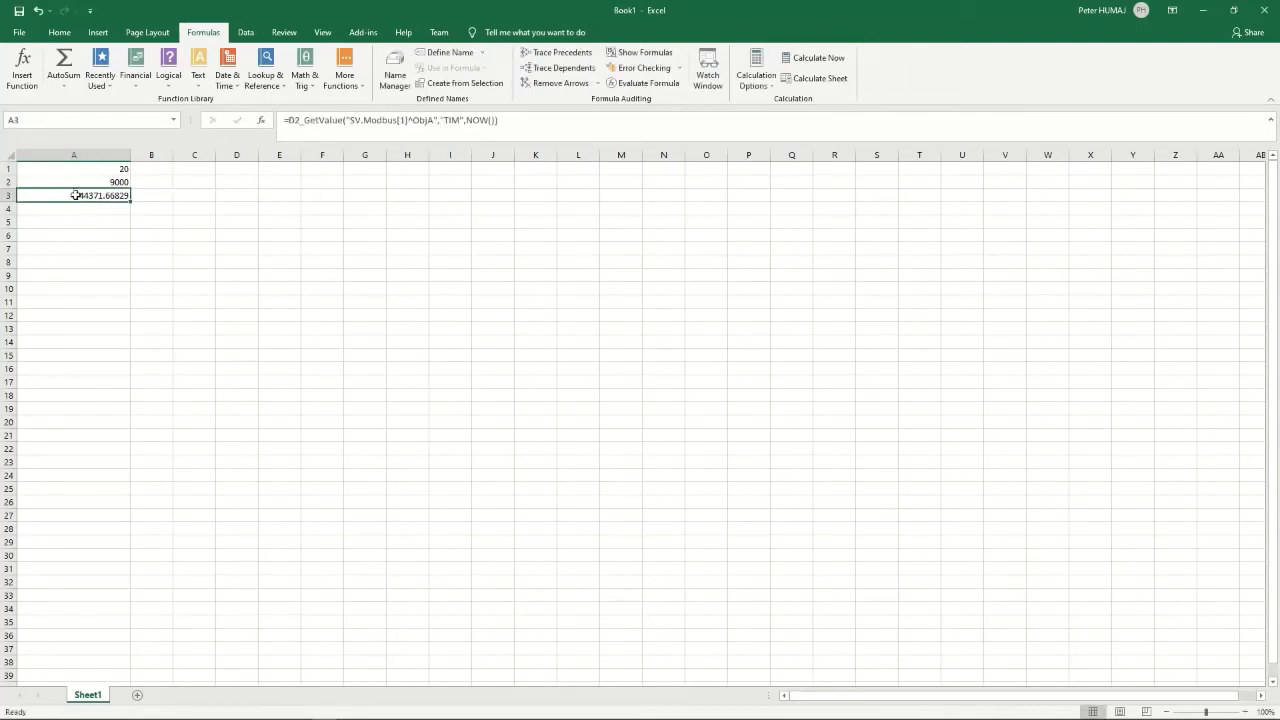
# - Apply the custom format m/d/yyyy h:mm:ss.000 to A3, showing 6/24/2021 16:02:20.485
pyautogui.rightClick(76, 193)
pyautogui.click(122, 438)
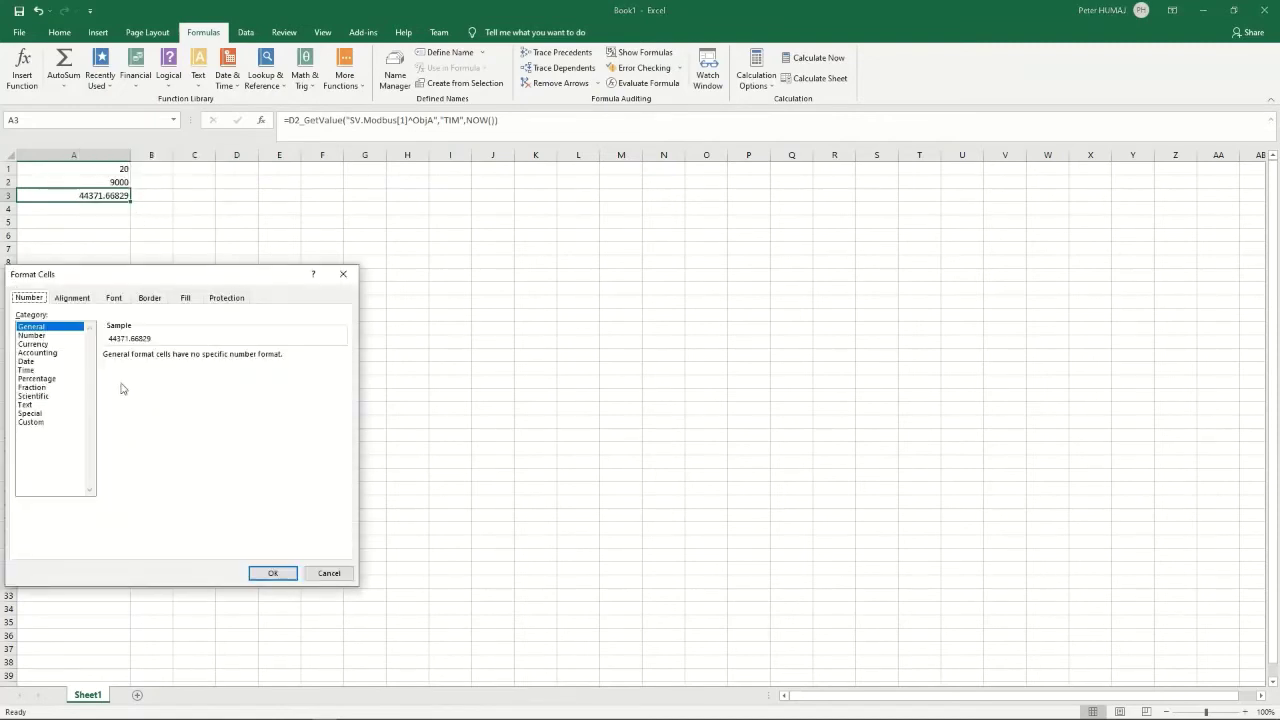
pyautogui.click(50, 421)
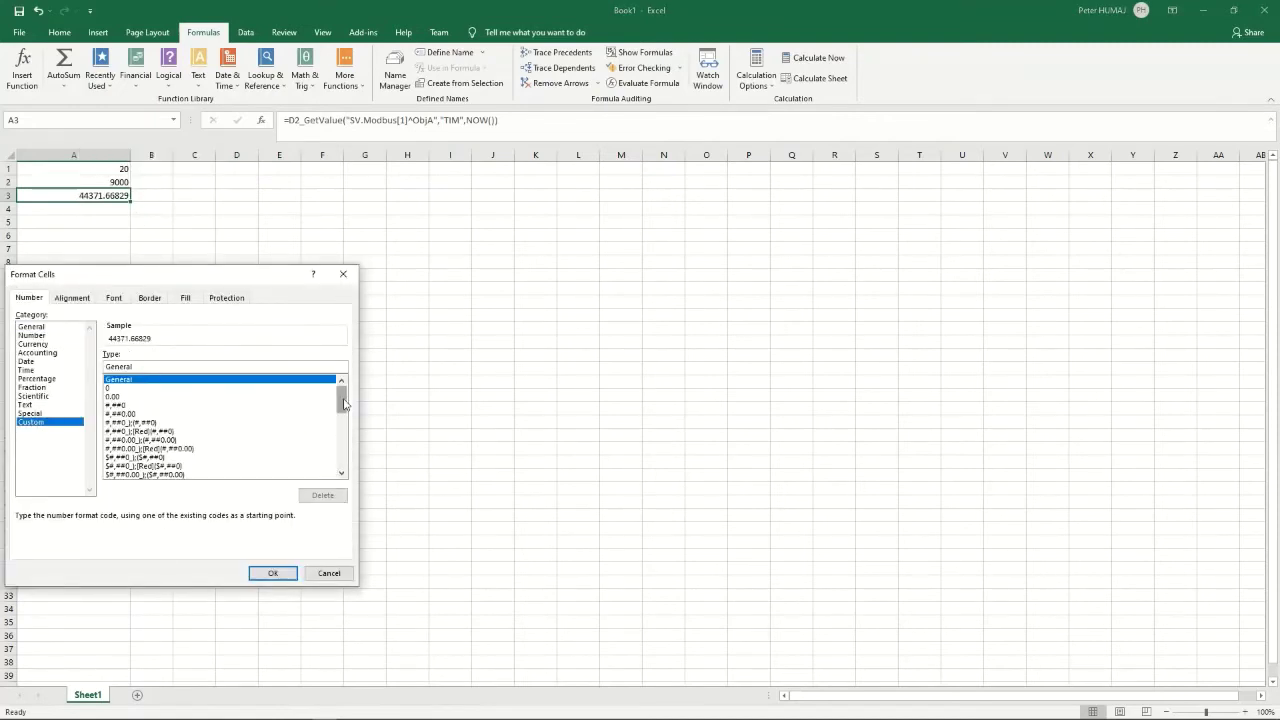
pyautogui.moveTo(341, 400); pyautogui.dragTo(341, 455)
pyautogui.click(156, 406)
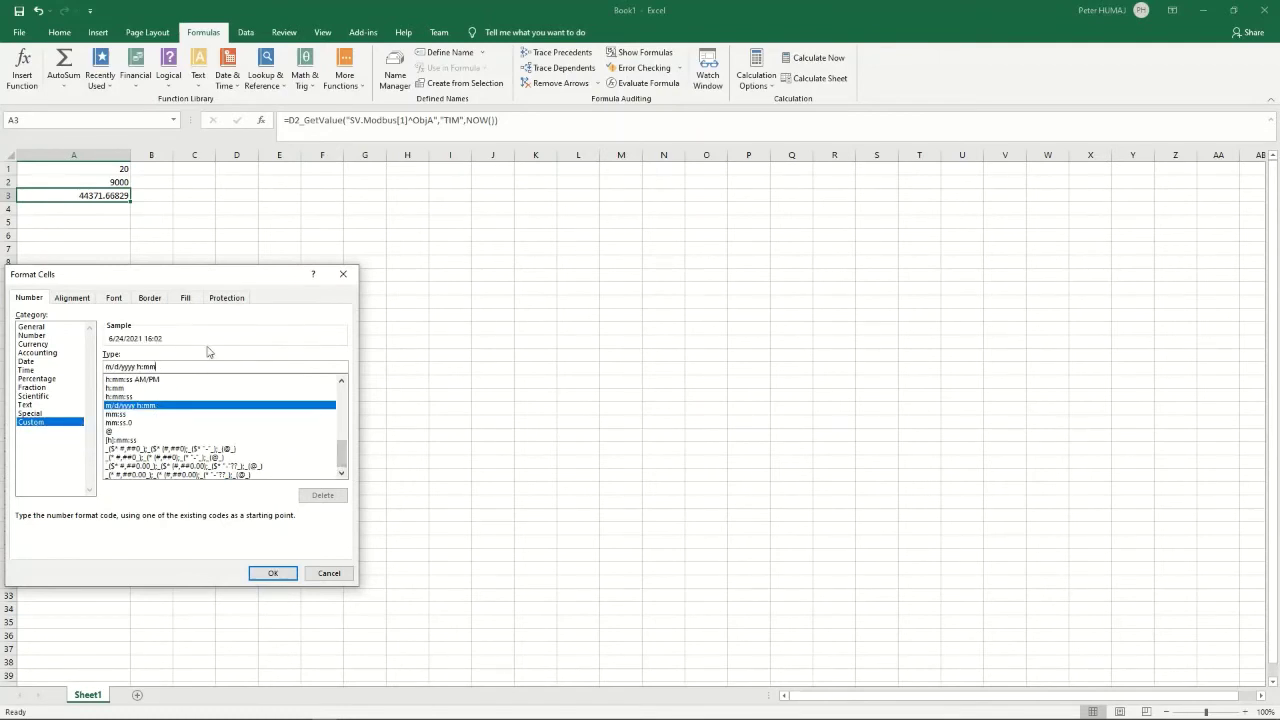
pyautogui.write(':ss')
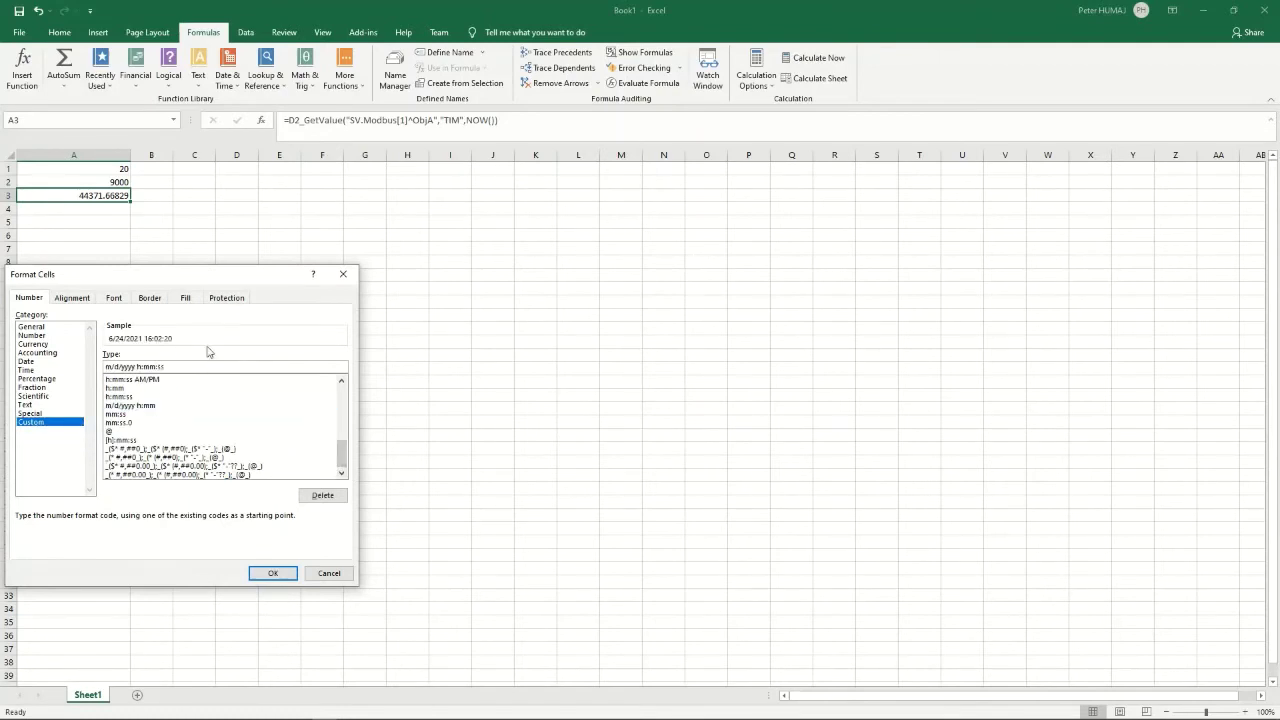
pyautogui.write('.000')
pyautogui.click(270, 574)
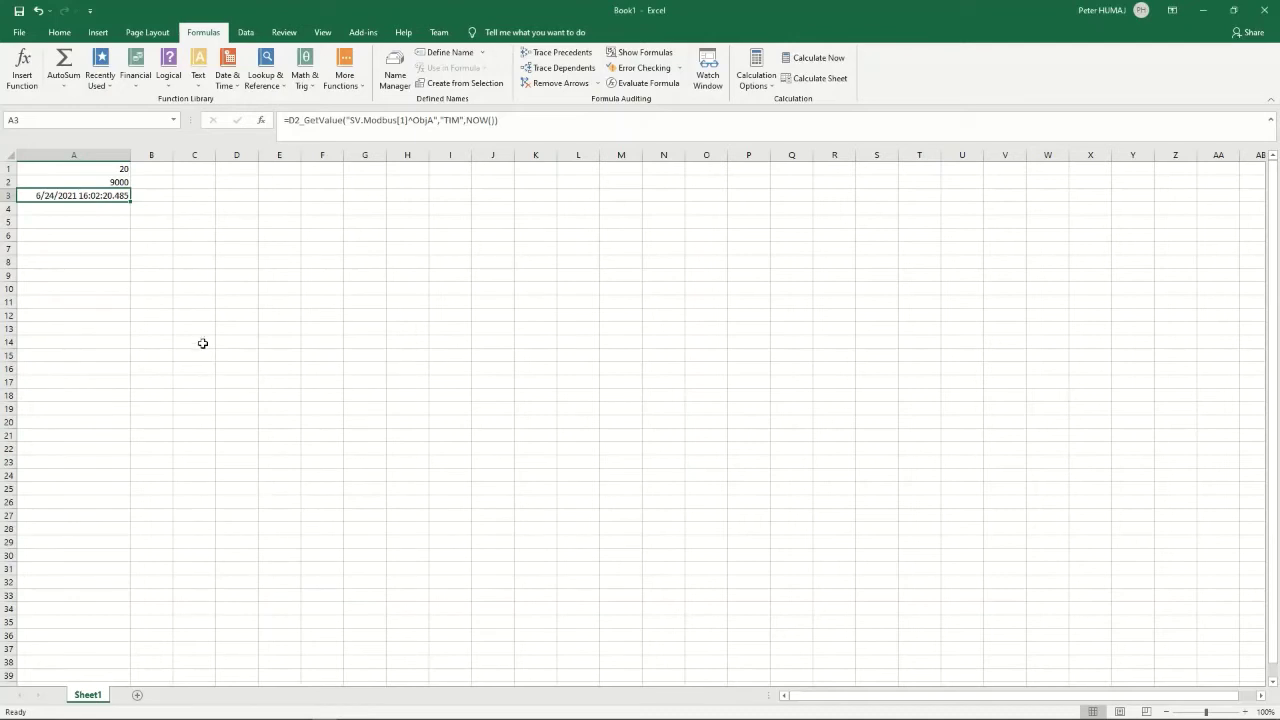
# - Recalculate, widen column A, and copy the A2:A3 formulas into A4:A5
pyautogui.click(833, 58)
pyautogui.moveTo(130, 155); pyautogui.dragTo(169, 155)
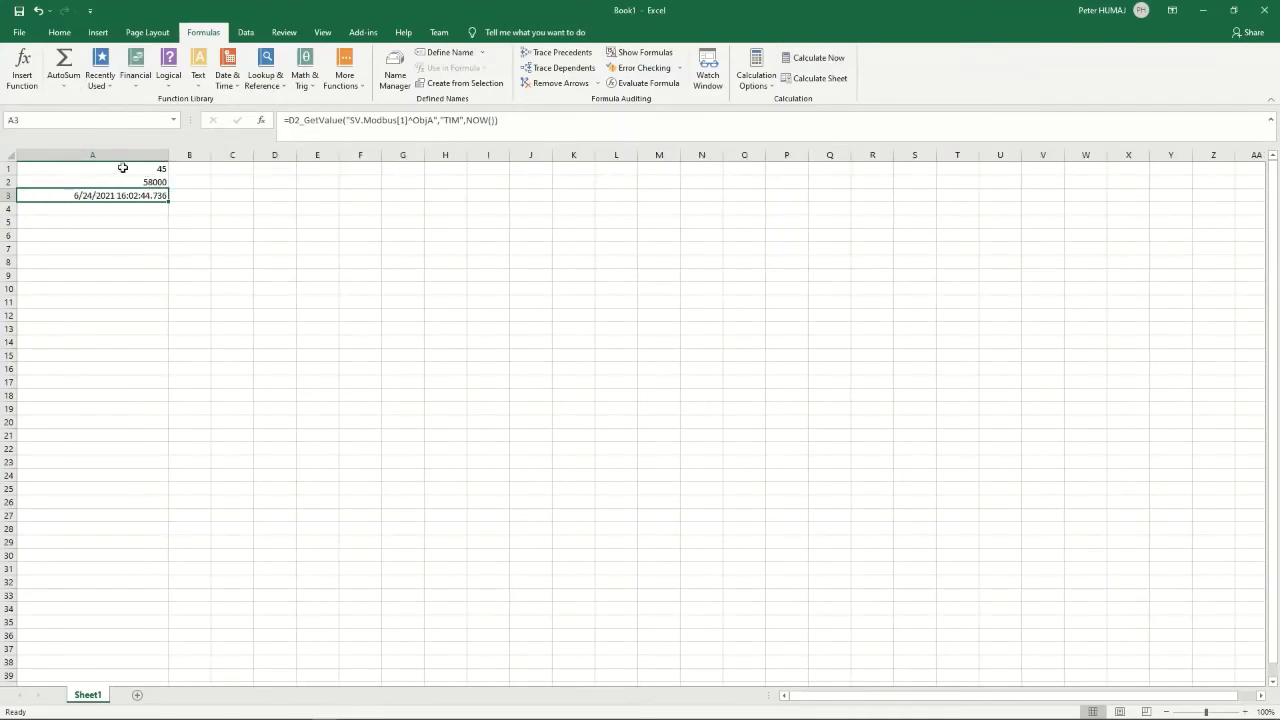
pyautogui.click(119, 183)
pyautogui.moveTo(119, 183); pyautogui.dragTo(121, 198)
pyautogui.hotkey('ctrl', 'c')
pyautogui.click(97, 211)
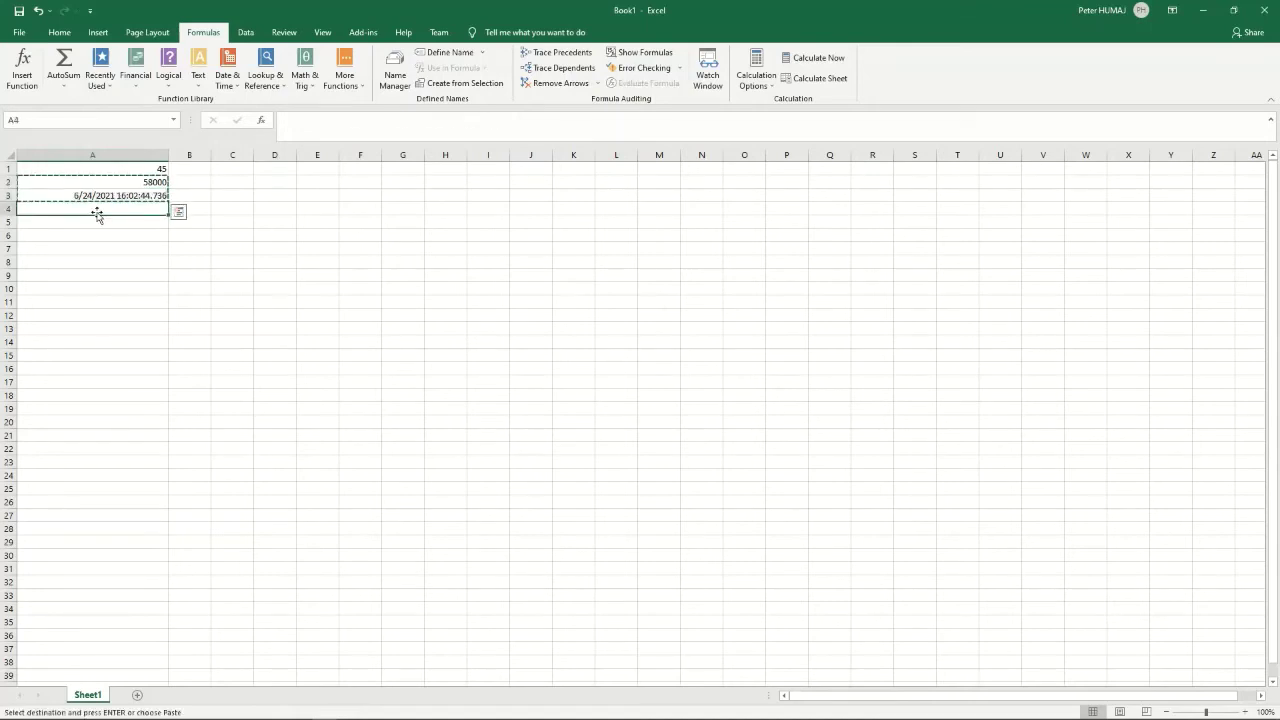
pyautogui.hotkey('ctrl', 'v')
# - Change ObjA to AvgA in the A4 and A5 formulas, autofit column A, and recalculate
pyautogui.click(87, 207)
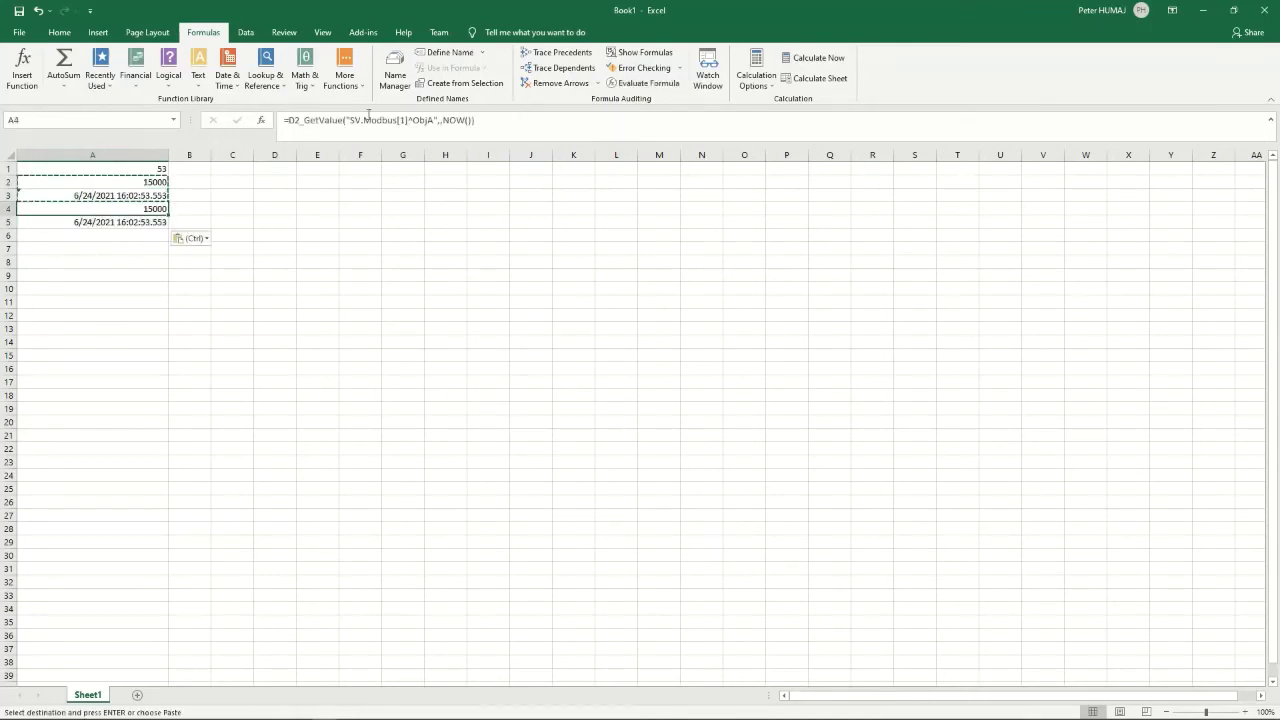
pyautogui.doubleClick(428, 120)
pyautogui.write('A')
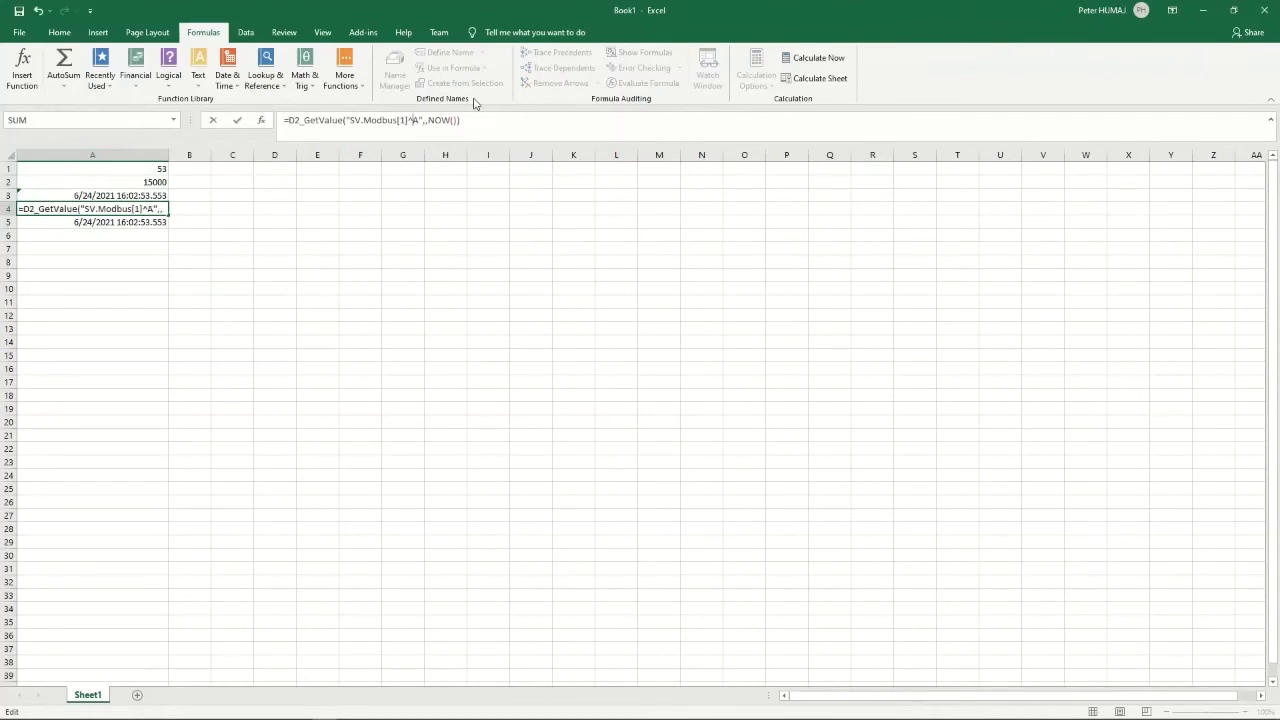
pyautogui.write('Avg')
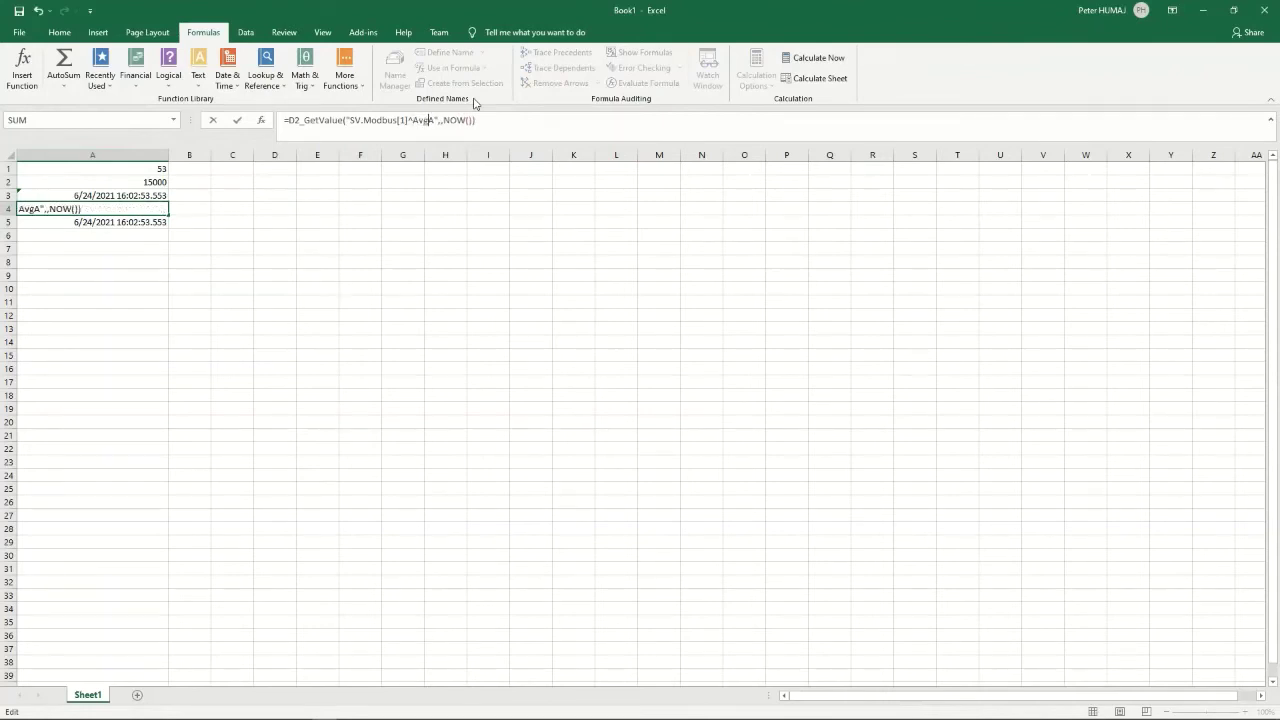
pyautogui.press('Return')
pyautogui.press('Return')
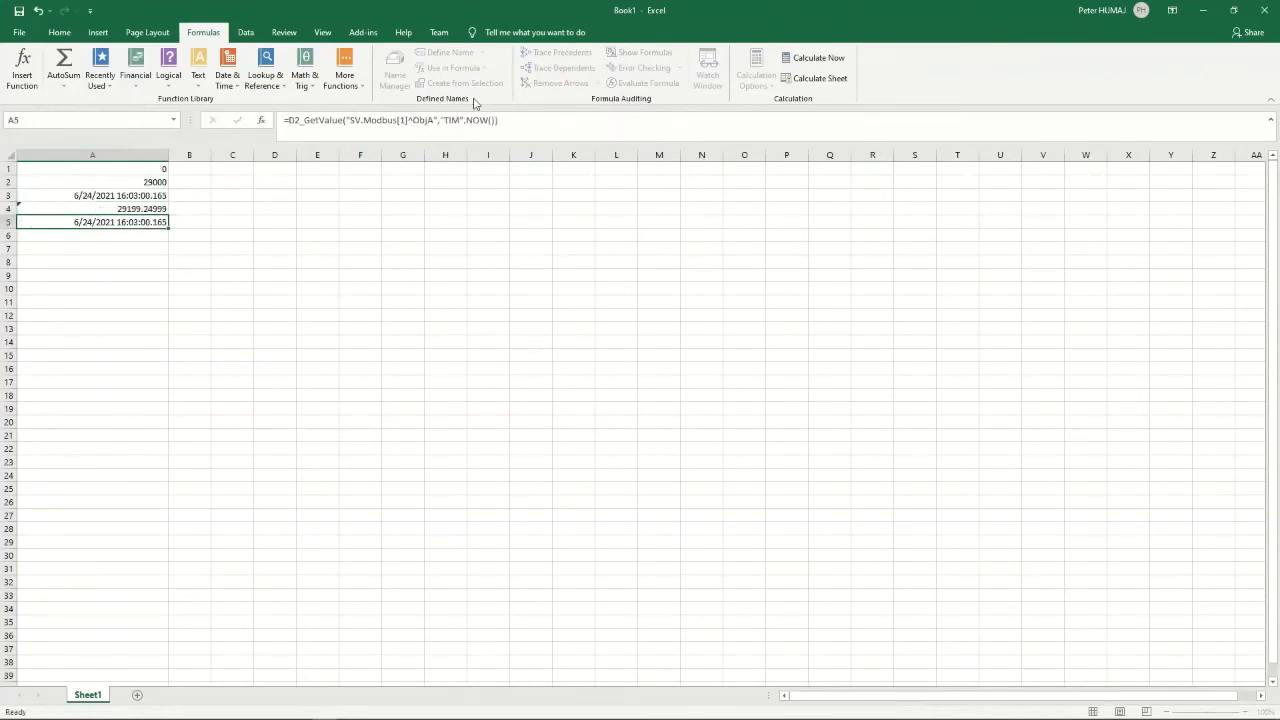
pyautogui.press('Up')
pyautogui.press('F2')
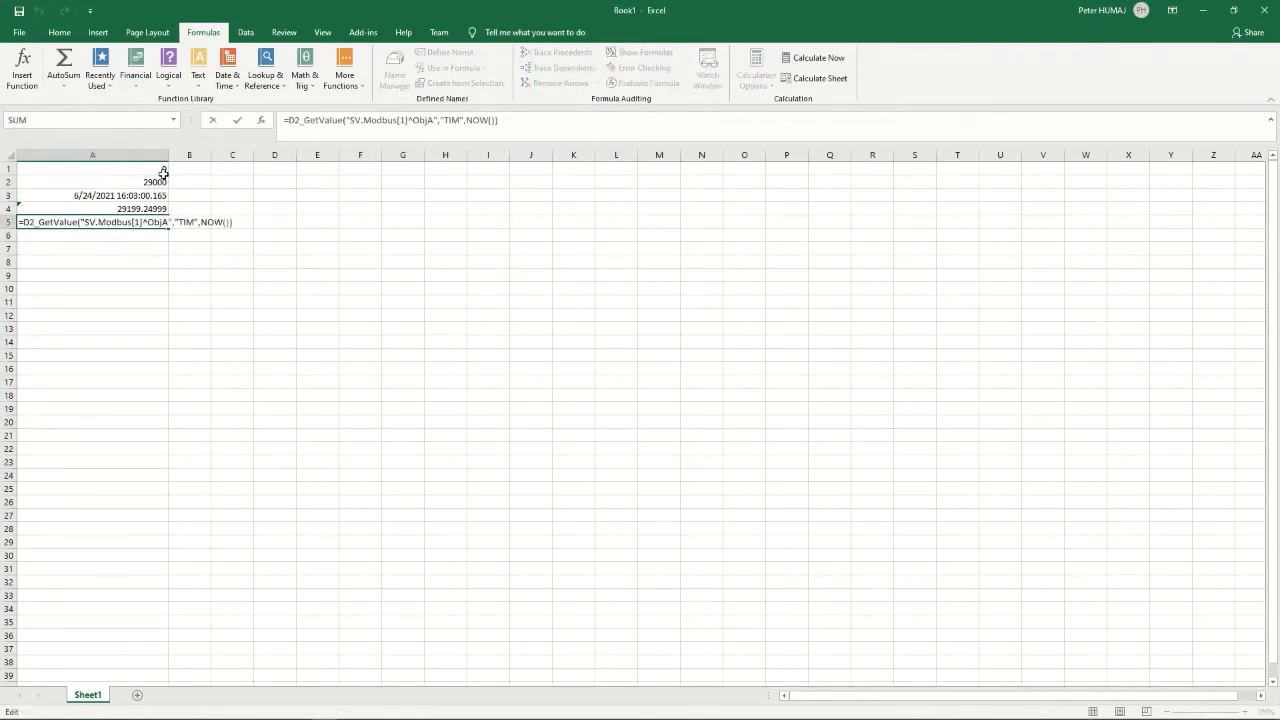
pyautogui.click(430, 119)
pyautogui.press('BackSpace')
pyautogui.press('BackSpace')
pyautogui.press('BackSpace')
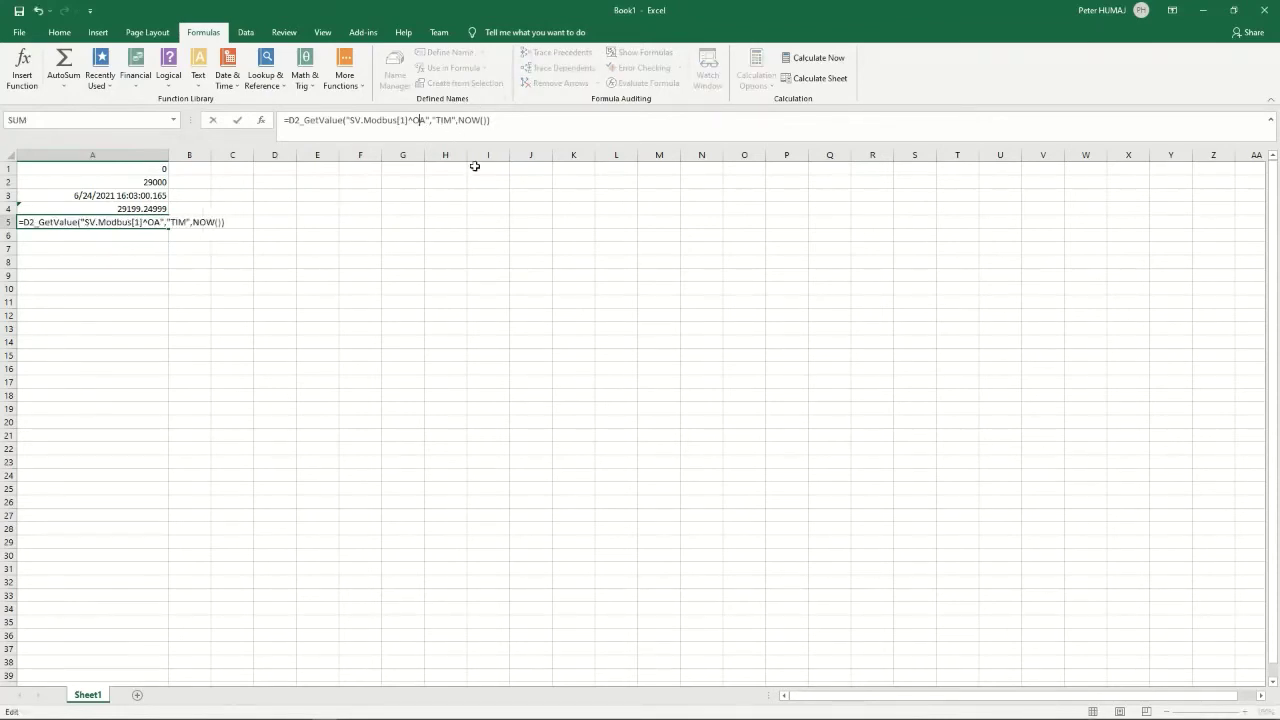
pyautogui.write('Avg')
pyautogui.press('Return')
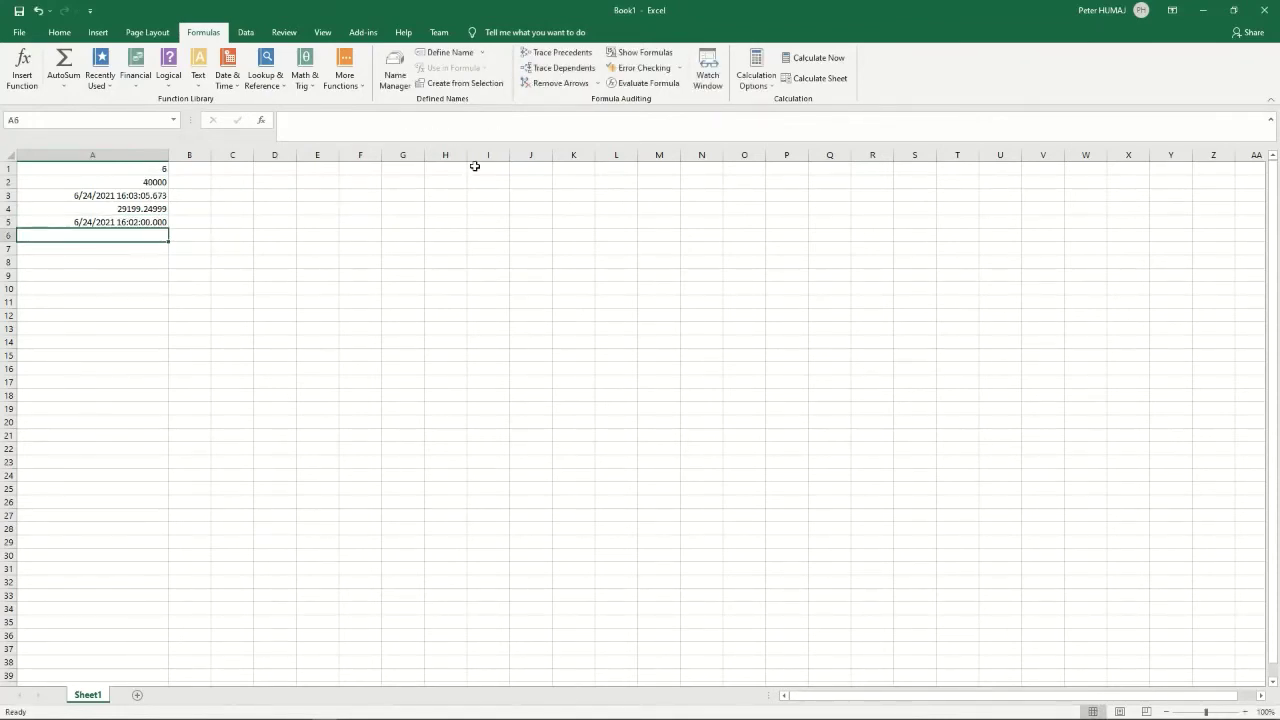
pyautogui.click(156, 222)
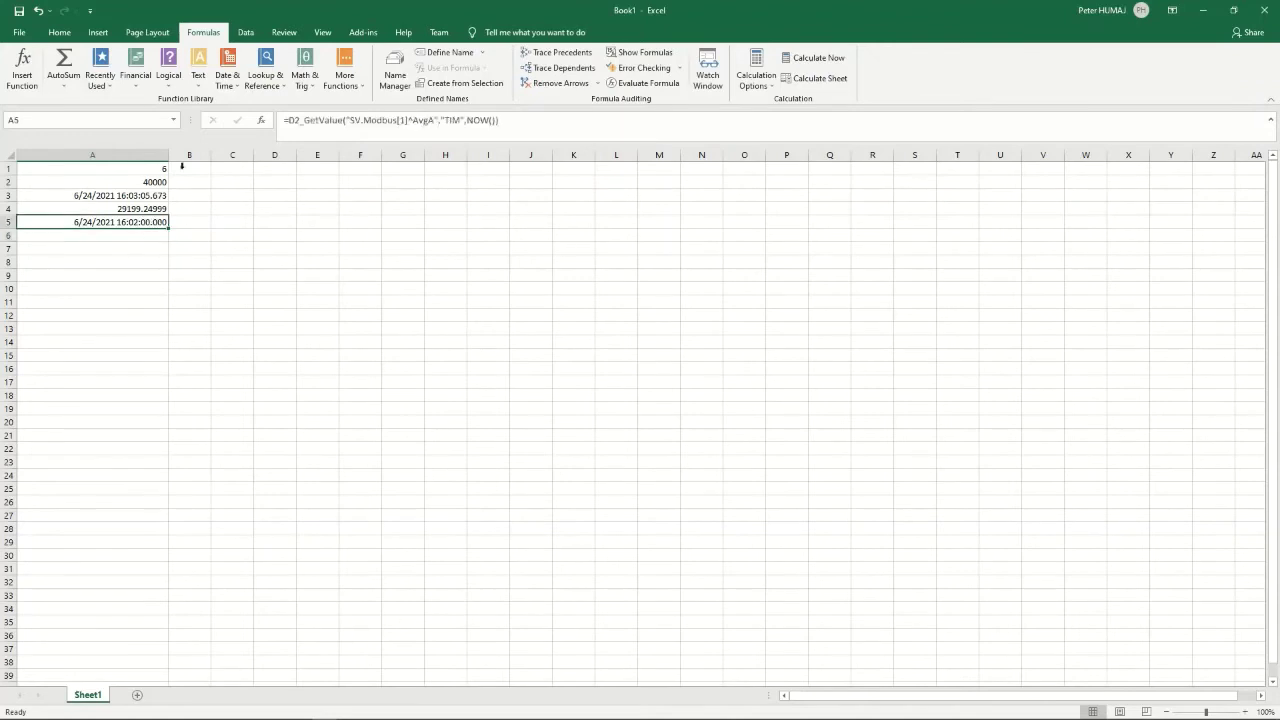
pyautogui.doubleClick(169, 155)
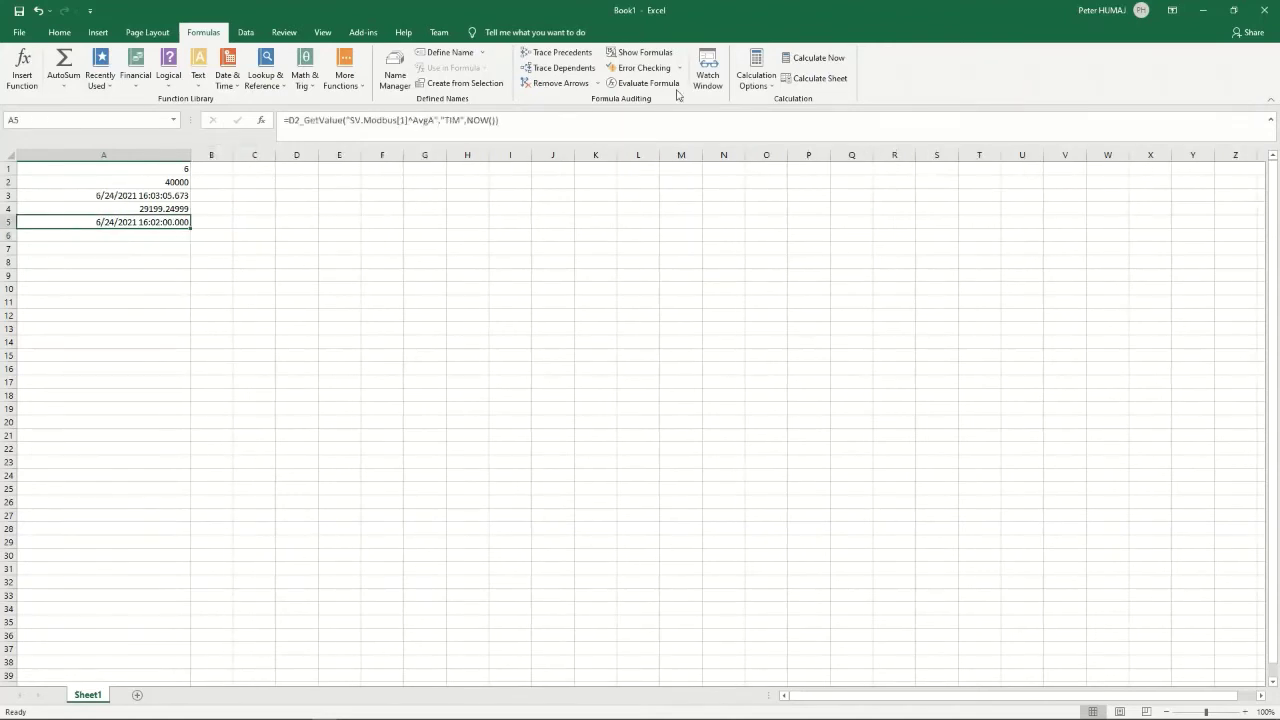
pyautogui.click(812, 59)
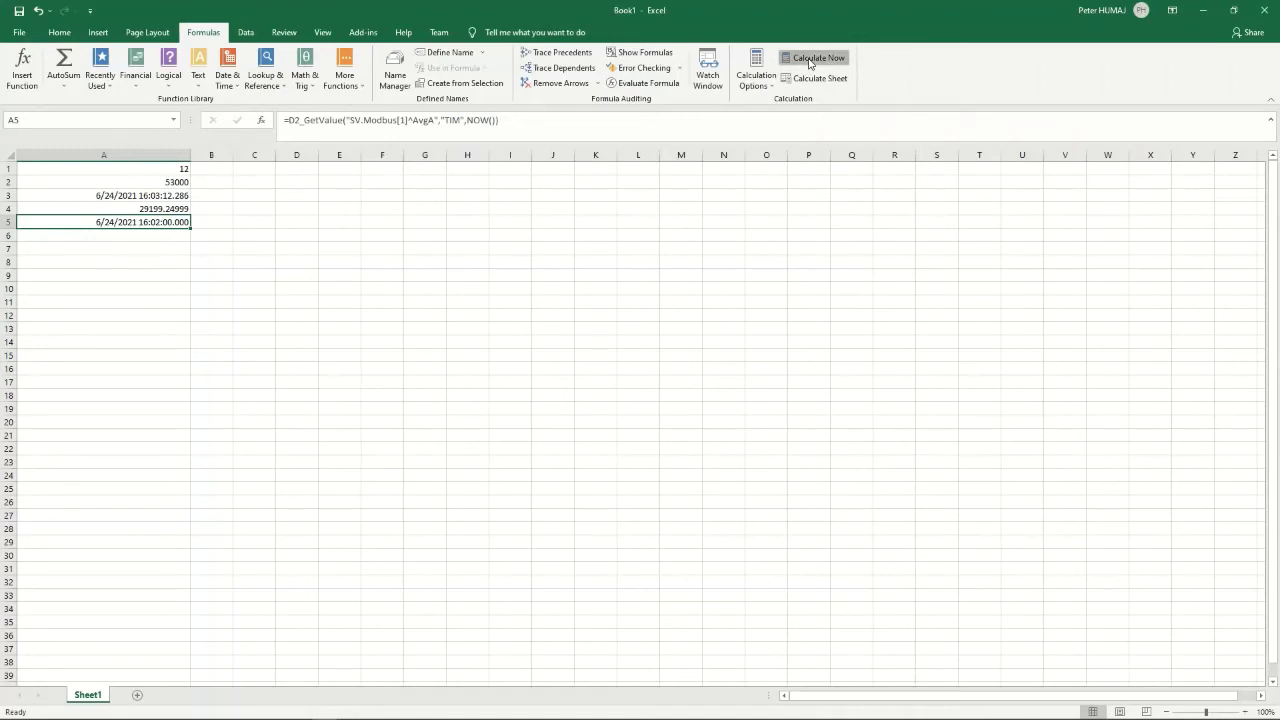